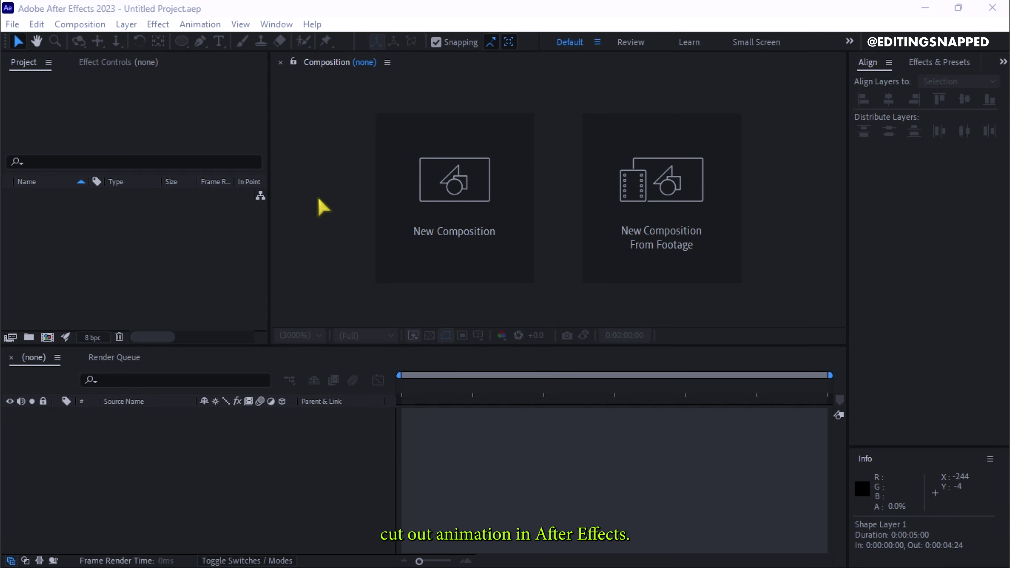
Step: Create a 1920×1080, 25 fps, 0:00:05:00 composition named 'cutout animation'
{"action": "left_click", "coordinate": [456, 215]}
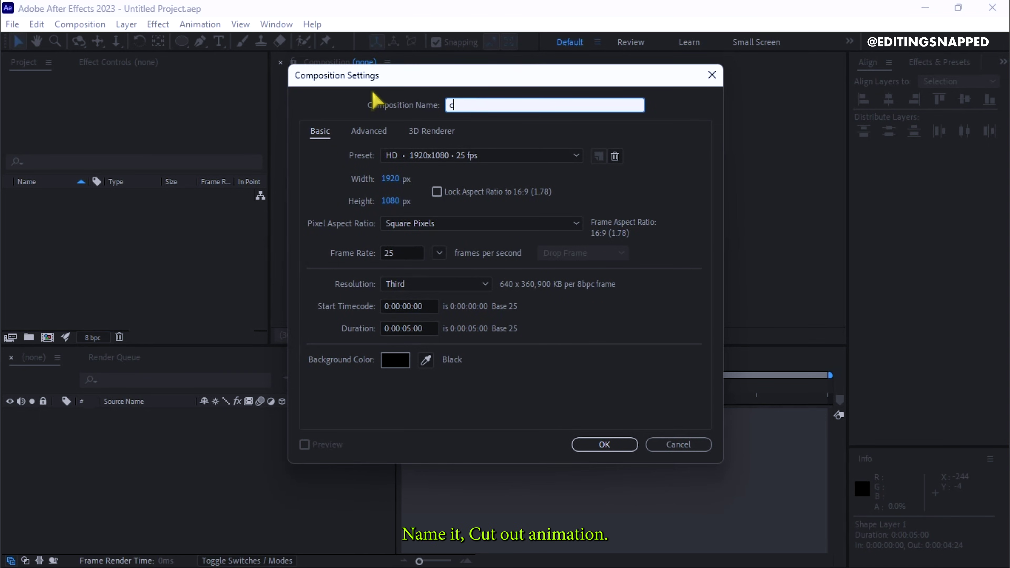
{"action": "type", "text": "cutout animation"}
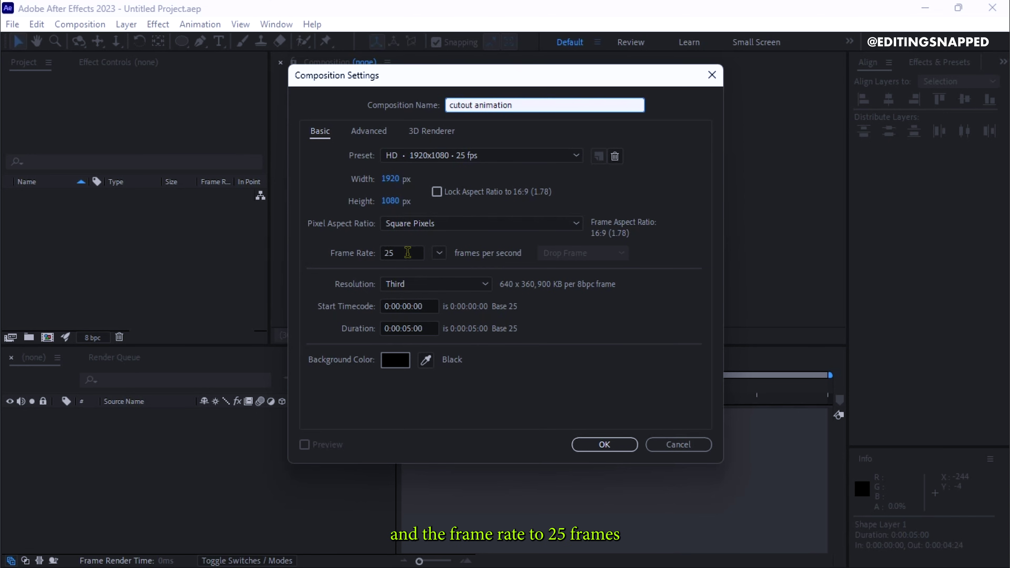
{"action": "left_click_drag", "start_coordinate": [406, 253], "coordinate": [355, 253]}
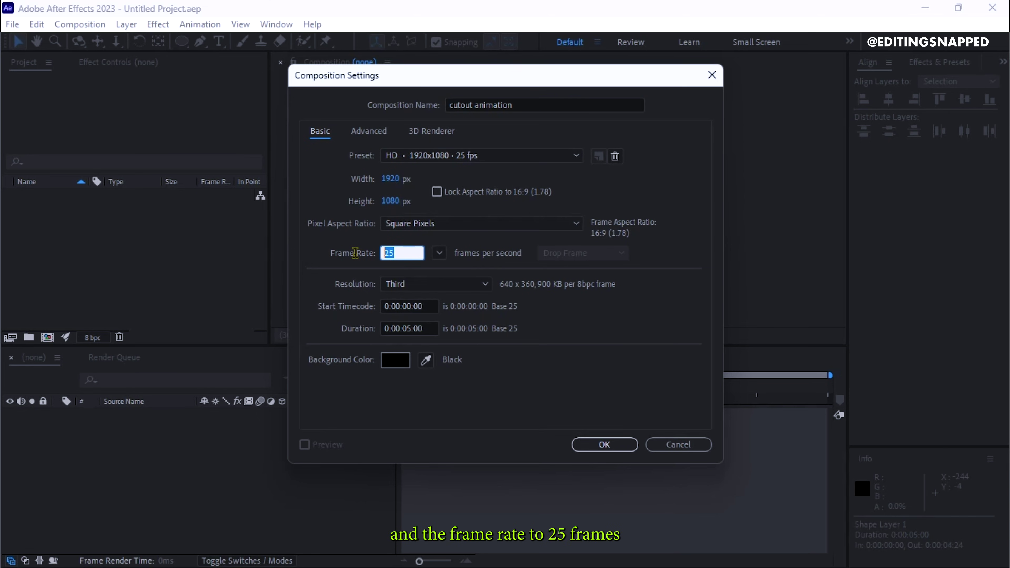
{"action": "left_click_drag", "start_coordinate": [434, 326], "coordinate": [349, 326]}
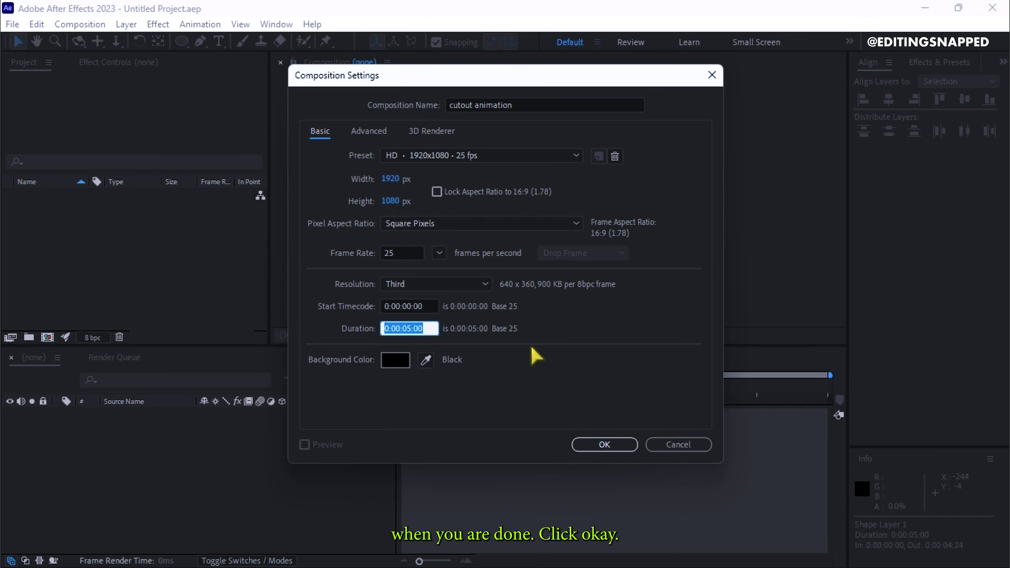
{"action": "left_click", "coordinate": [604, 444]}
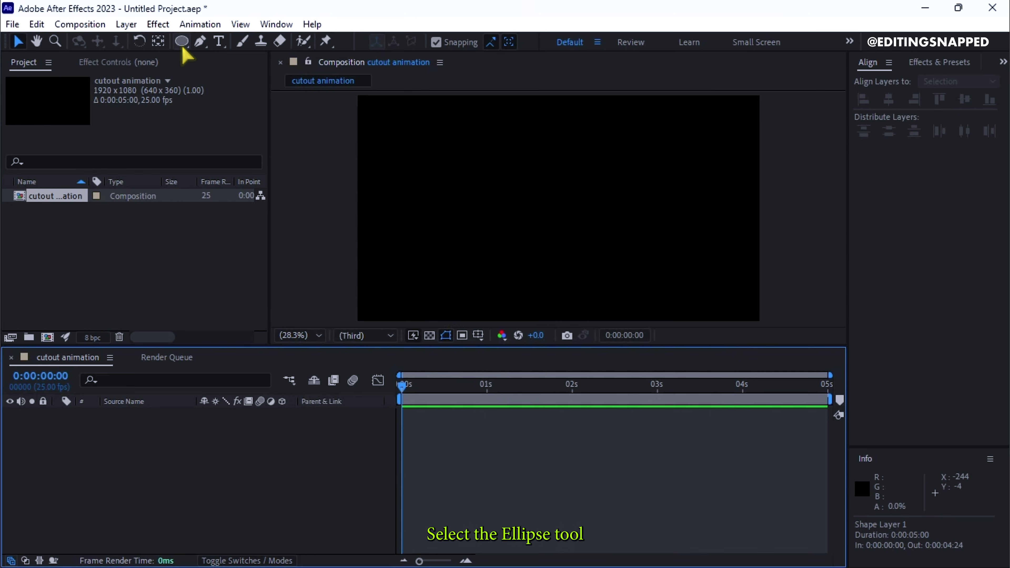
Step: Draw a red circle with the Ellipse tool and centre its anchor point on it
{"action": "left_click_drag", "start_coordinate": [184, 43], "coordinate": [218, 71]}
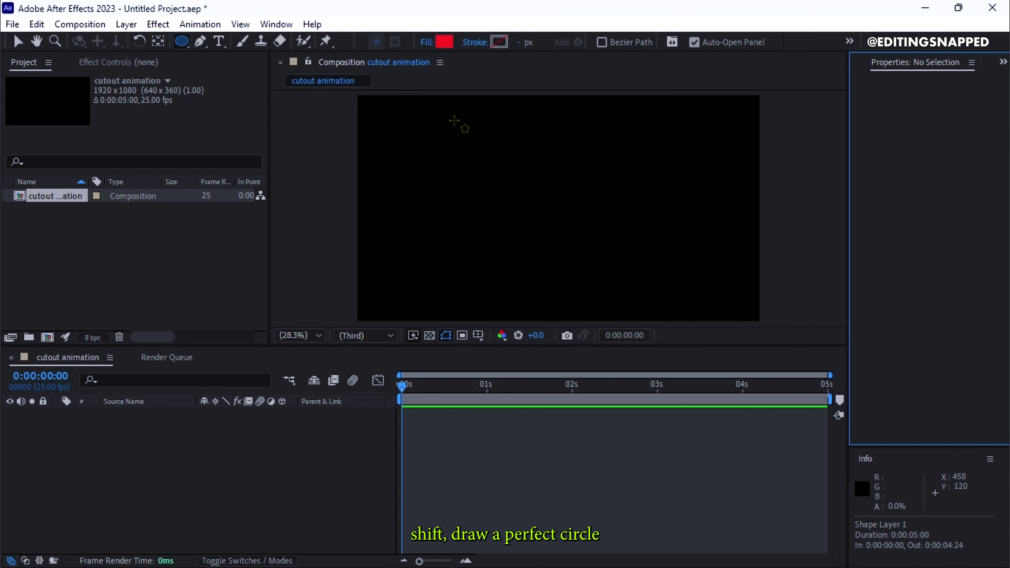
{"action": "left_click_drag", "start_coordinate": [454, 120], "coordinate": [666, 280]}
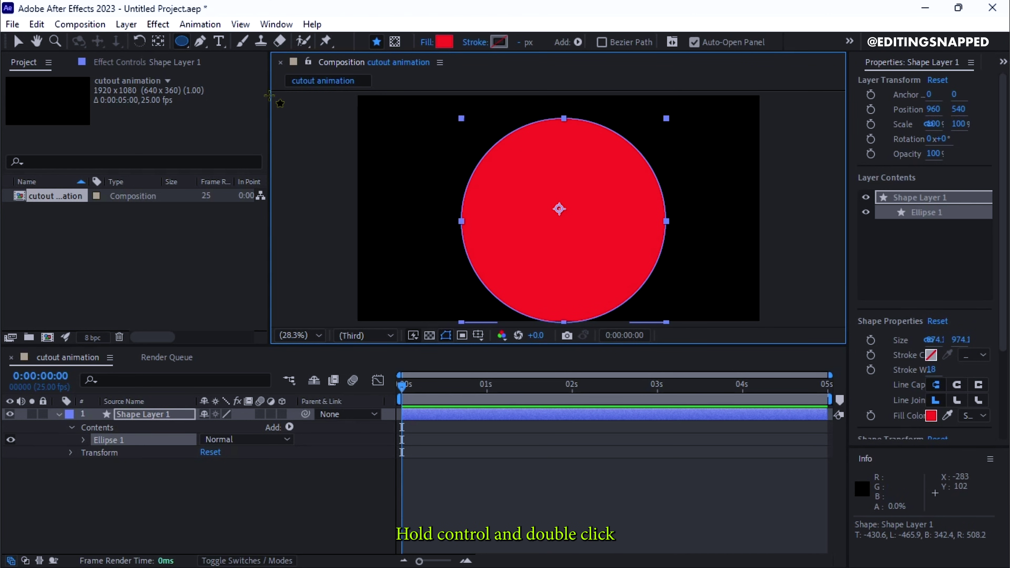
{"action": "double_click", "coordinate": [157, 41], "text": "ctrl"}
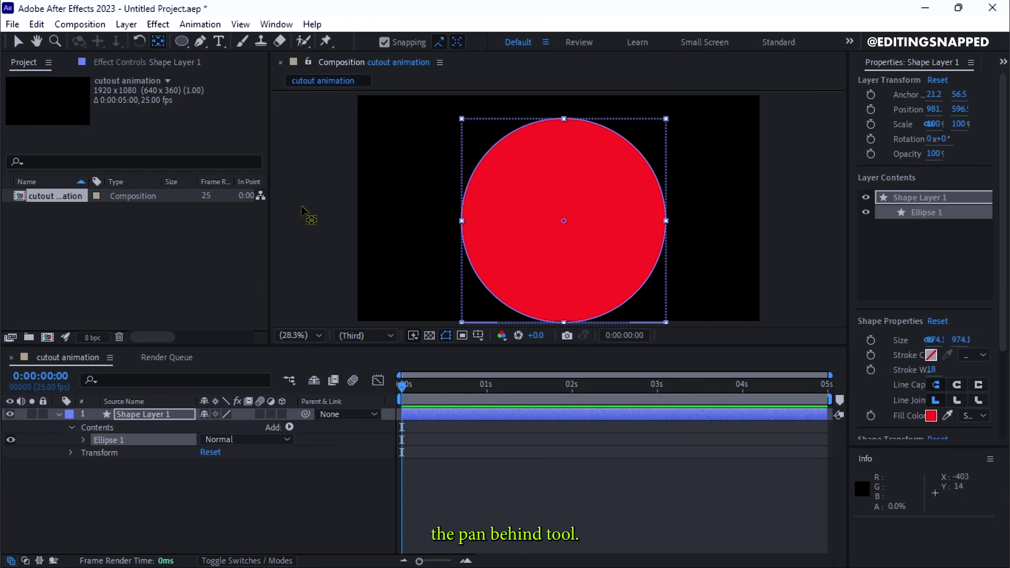
Step: Centre the circle horizontally and vertically in the composition using the Align panel
{"action": "left_click", "coordinate": [1002, 61]}
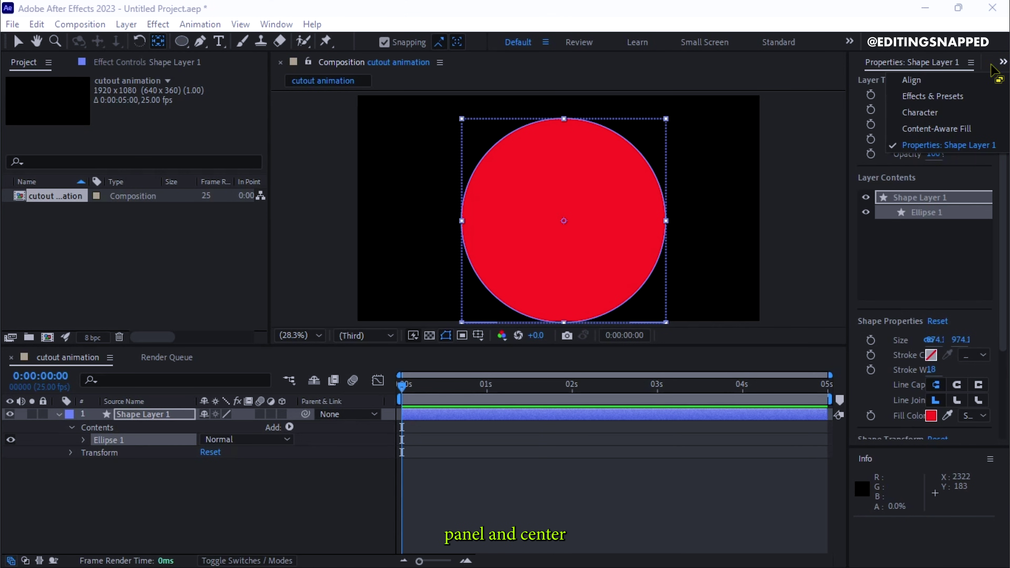
{"action": "left_click", "coordinate": [970, 79]}
{"action": "left_click", "coordinate": [890, 100]}
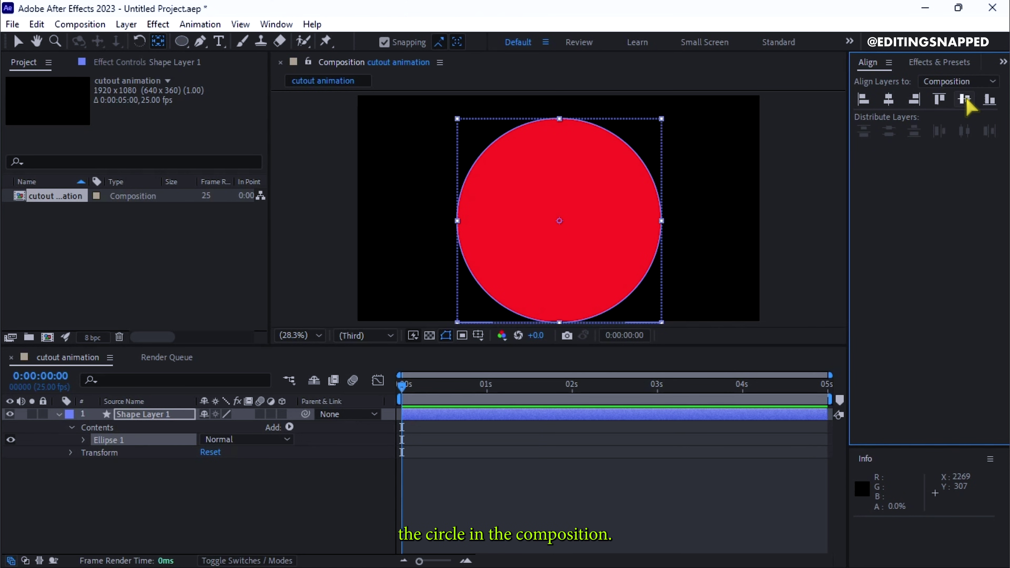
{"action": "left_click", "coordinate": [963, 99]}
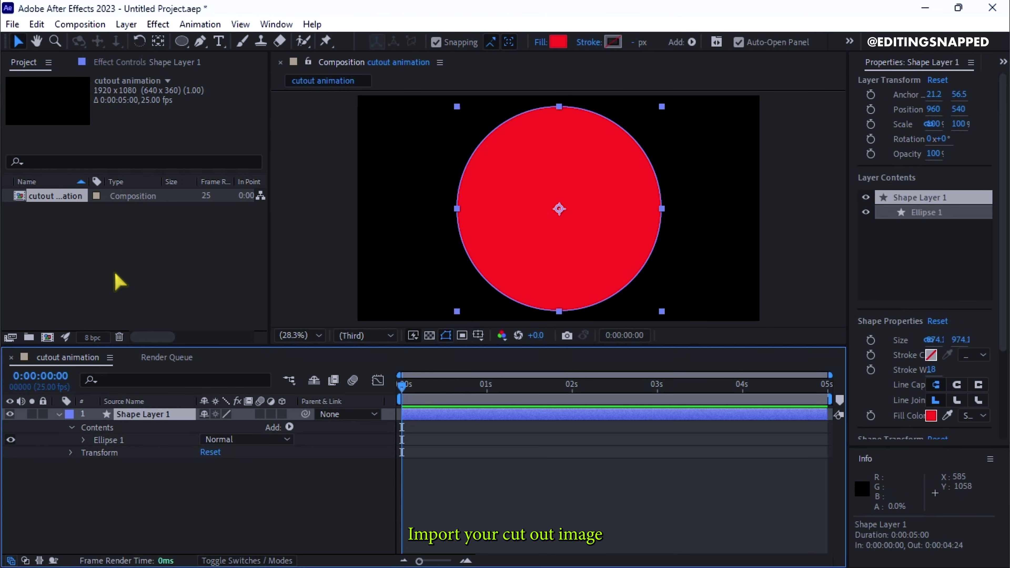
Step: Import CUTOUT.png and place it in the timeline above Shape Layer 1
{"action": "double_click", "coordinate": [84, 239]}
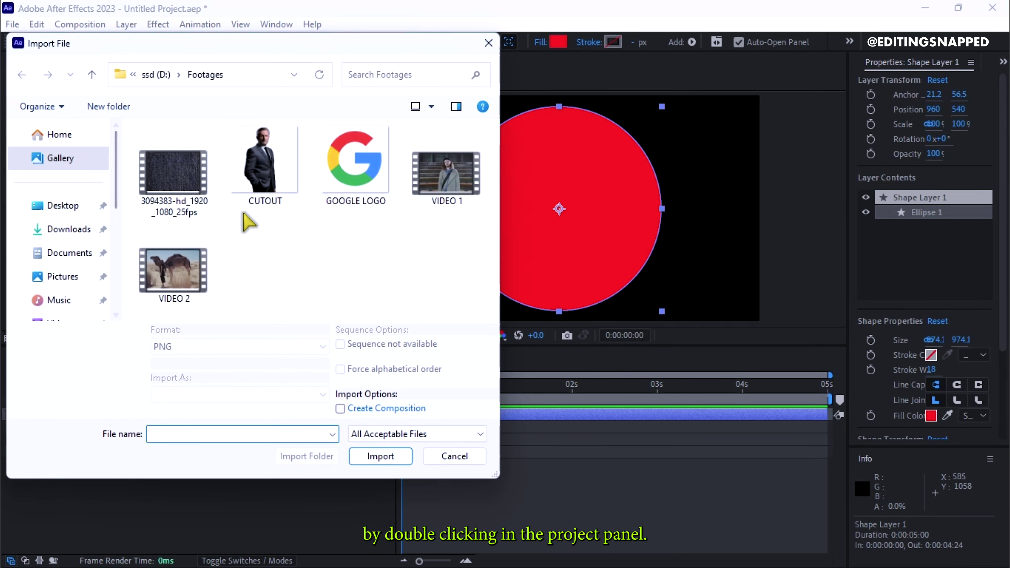
{"action": "left_click", "coordinate": [270, 186]}
{"action": "left_click", "coordinate": [381, 455]}
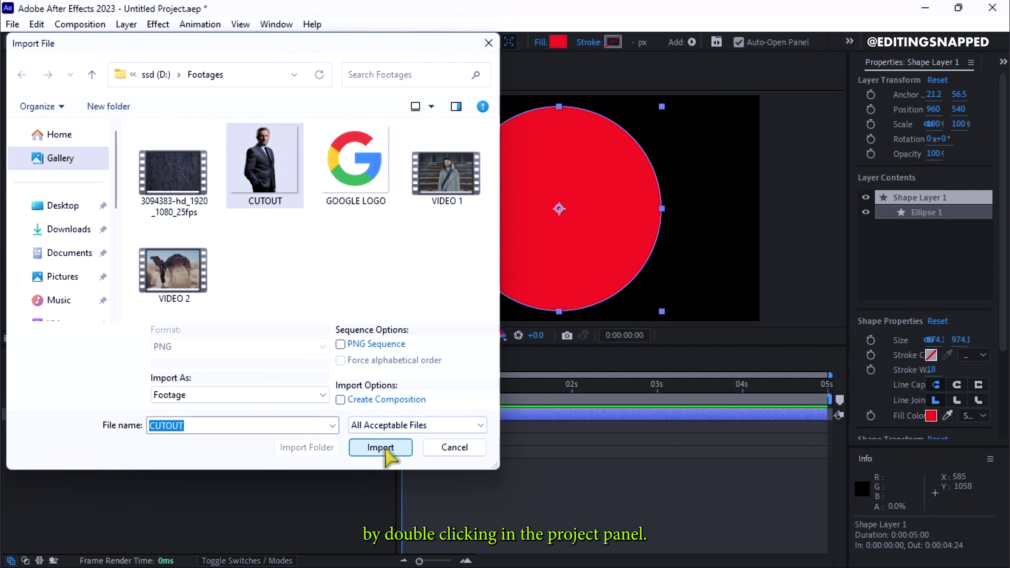
{"action": "left_click_drag", "start_coordinate": [54, 217], "coordinate": [135, 418]}
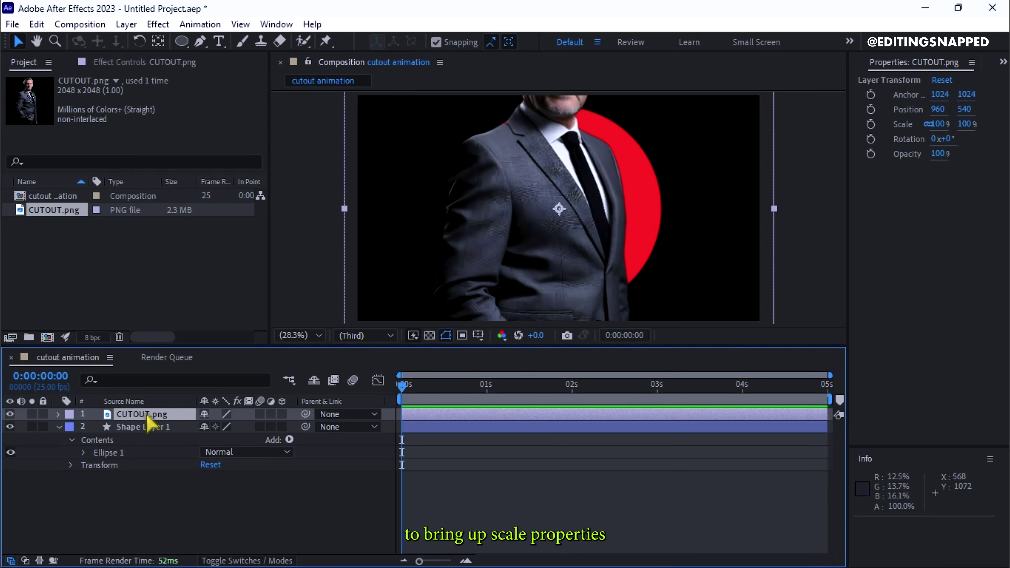
Step: Scale the CUTOUT.png layer to 86% and move it down to 960, 964.2
{"action": "key", "text": "s"}
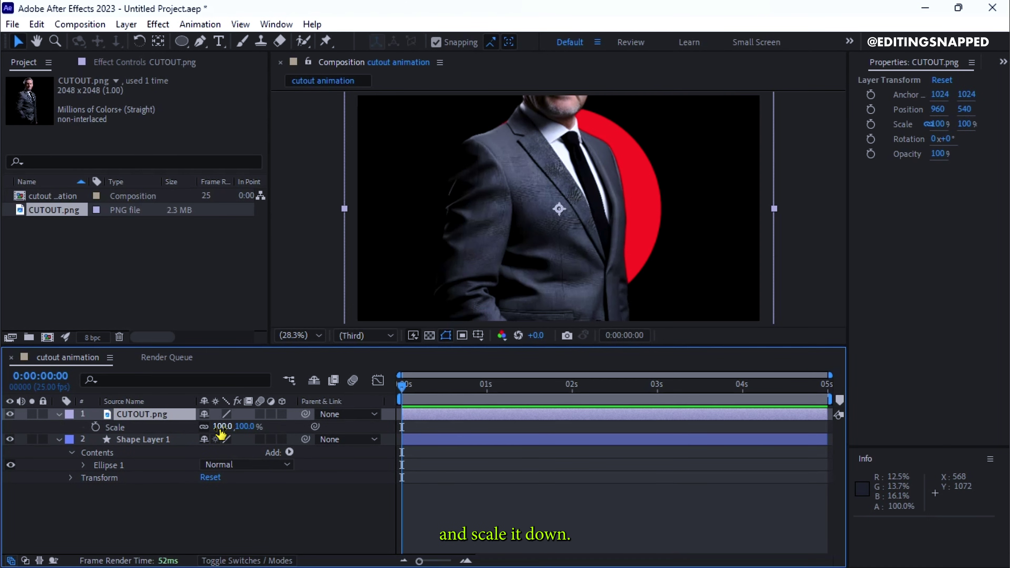
{"action": "mouse_move", "coordinate": [219, 429]}
{"action": "left_mouse_down"}
{"action": "mouse_move", "coordinate": [199, 430]}
{"action": "mouse_move", "coordinate": [212, 430]}
{"action": "left_mouse_up"}
{"action": "left_click_drag", "start_coordinate": [531, 192], "coordinate": [554, 262]}
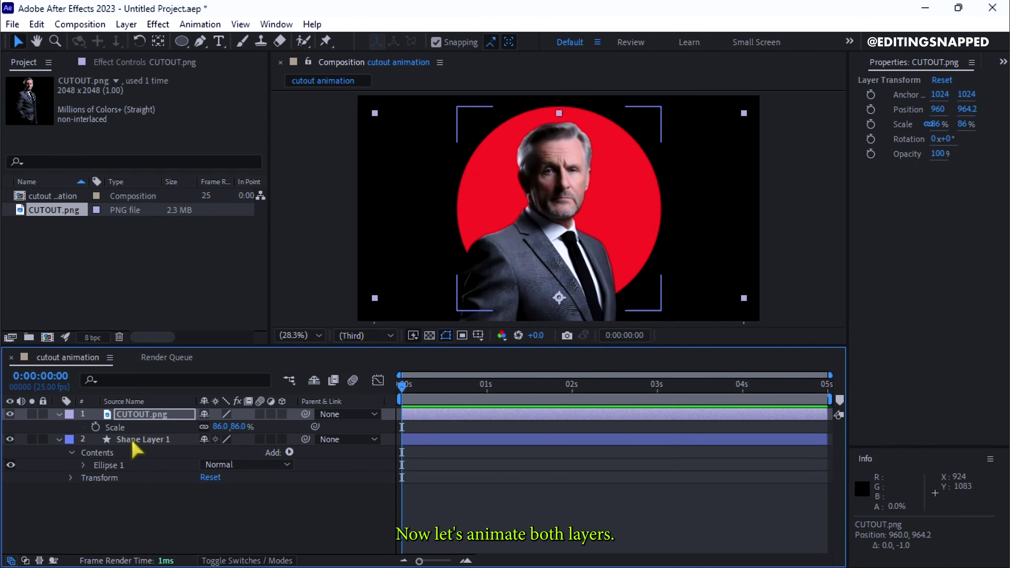
Step: Keyframe Shape Layer 1's Position from 960, 1580 at frame 0 to 960, 540 at frame 19
{"action": "key", "text": "u"}
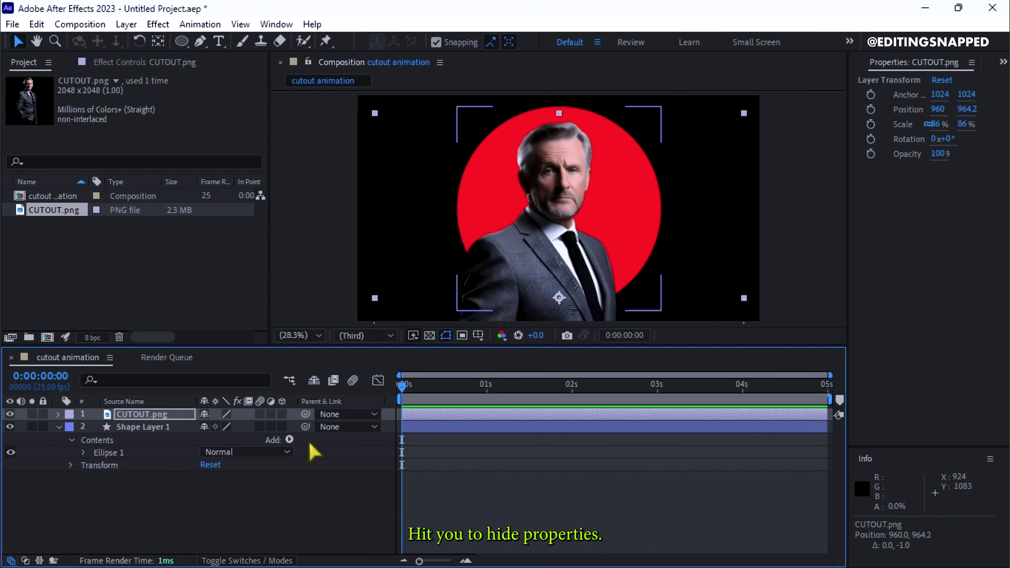
{"action": "left_click", "coordinate": [477, 430]}
{"action": "key", "text": "u"}
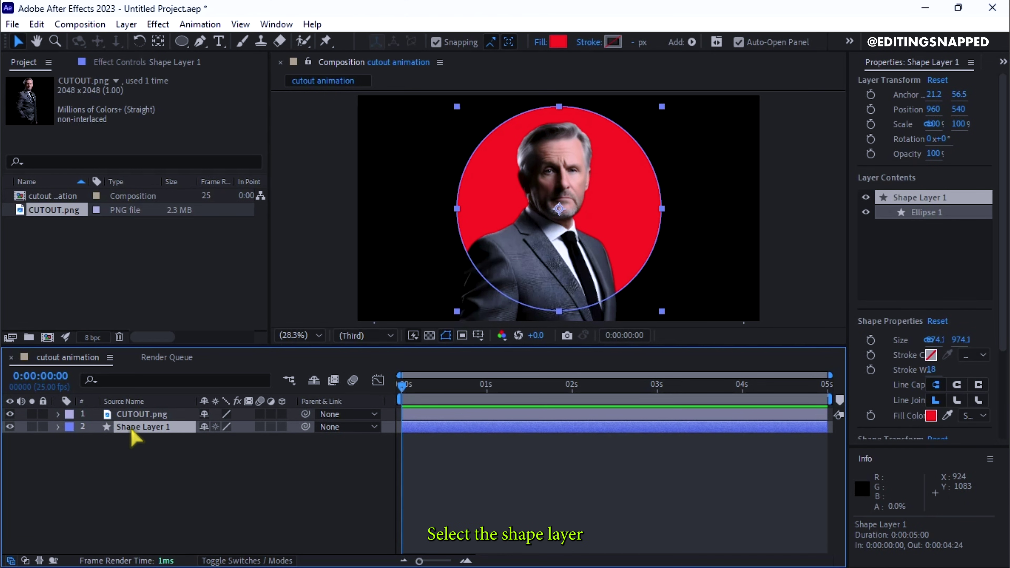
{"action": "key", "text": "p"}
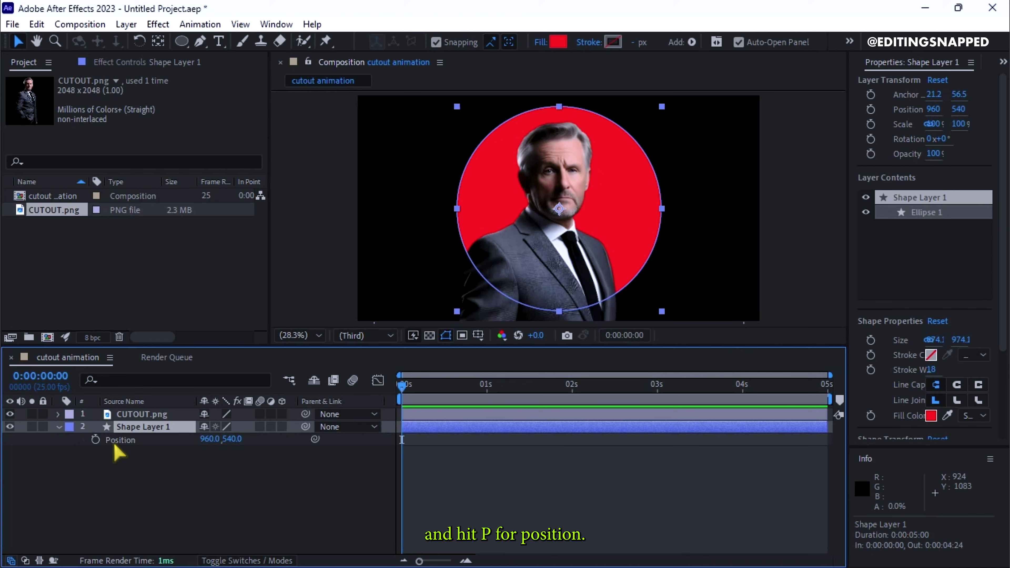
{"action": "left_click", "coordinate": [95, 439]}
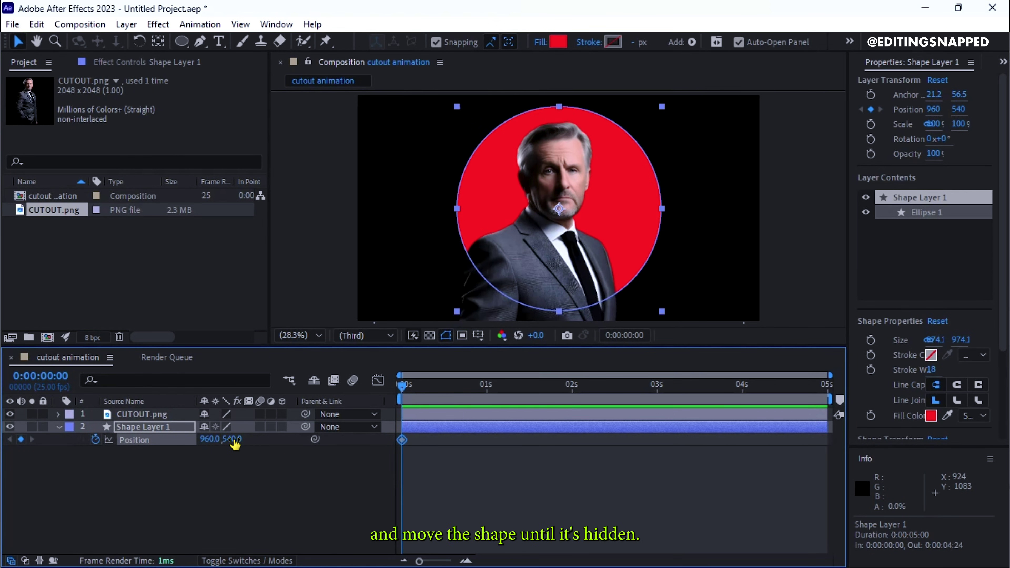
{"action": "left_click_drag", "start_coordinate": [235, 444], "coordinate": [358, 444]}
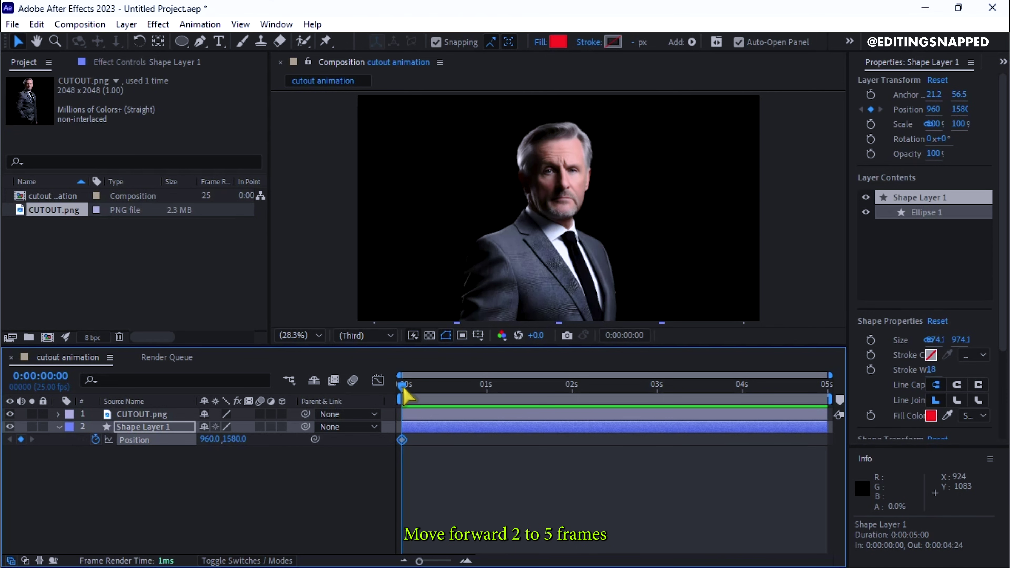
{"action": "left_click_drag", "start_coordinate": [403, 392], "coordinate": [468, 392]}
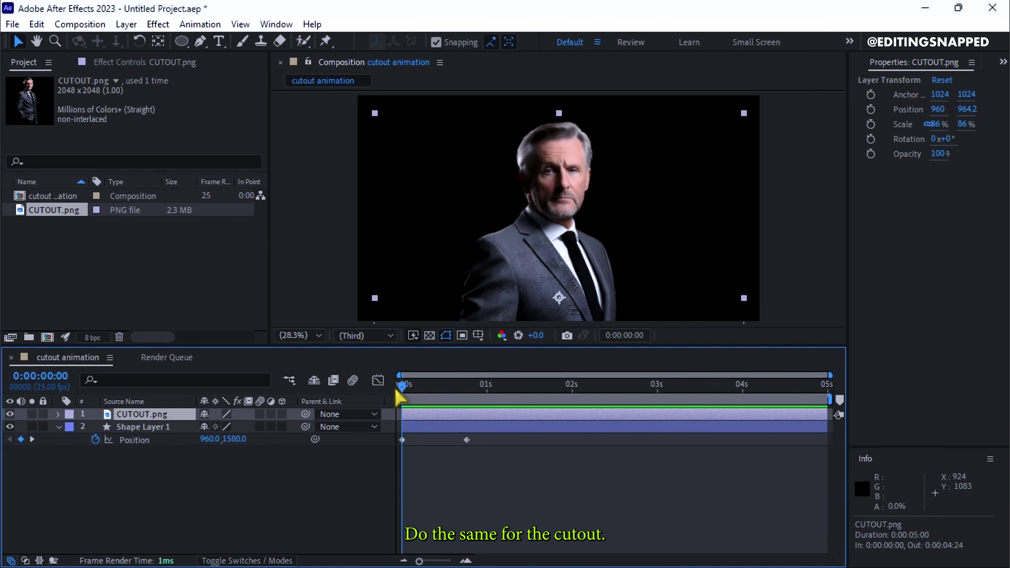
{"action": "left_click_drag", "start_coordinate": [402, 393], "coordinate": [466, 395]}
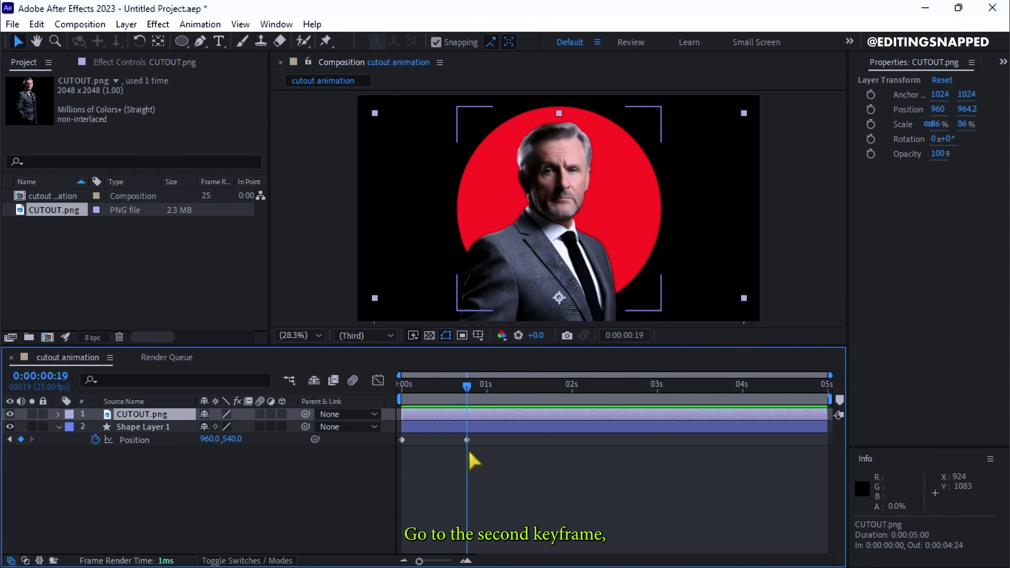
Step: Keyframe the portrait's Position at 960, 964.2 on frame 19 and 960, 1995.2 on frame 0
{"action": "key", "text": "p"}
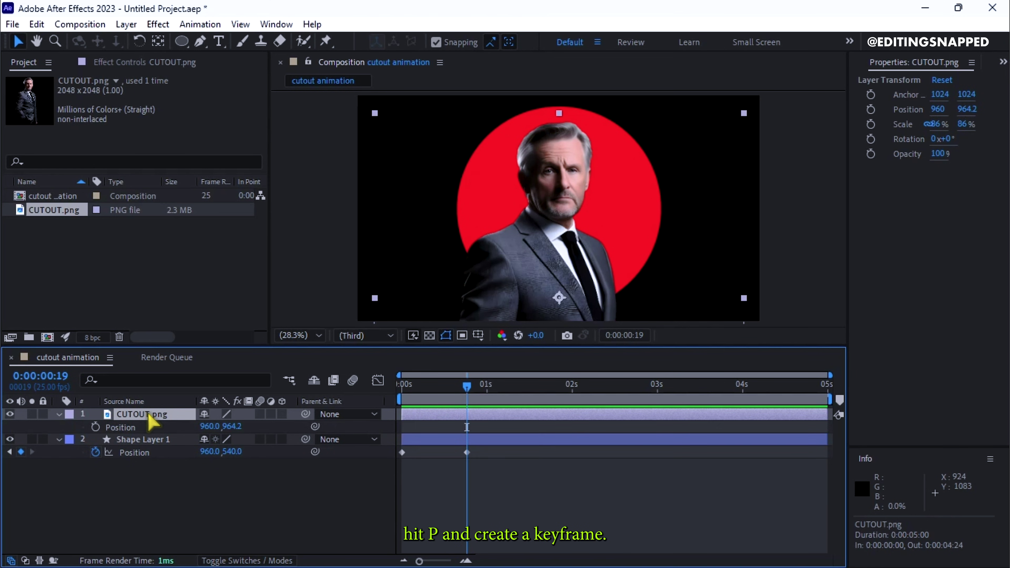
{"action": "left_click", "coordinate": [95, 427]}
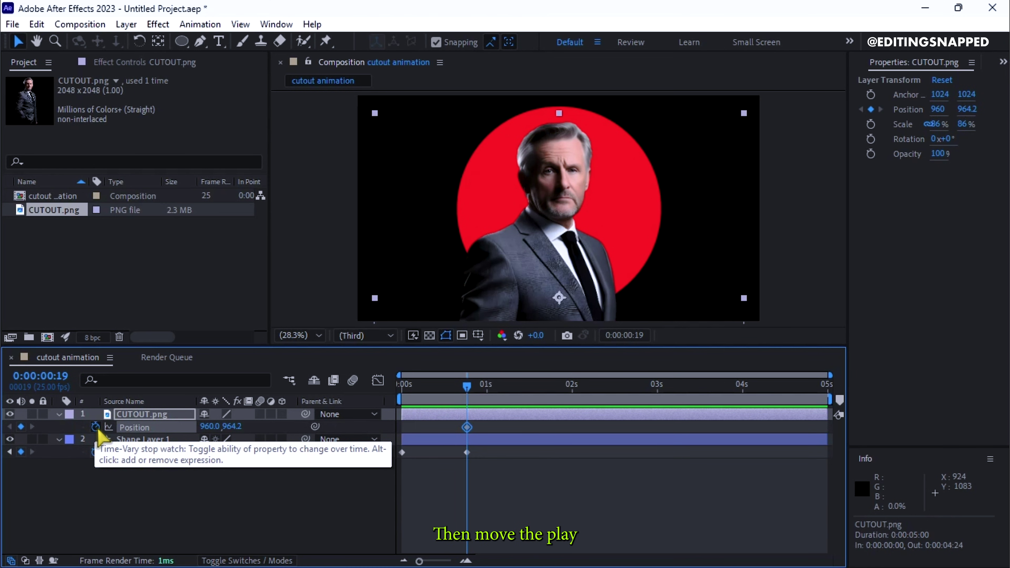
{"action": "left_click_drag", "start_coordinate": [469, 393], "coordinate": [402, 388]}
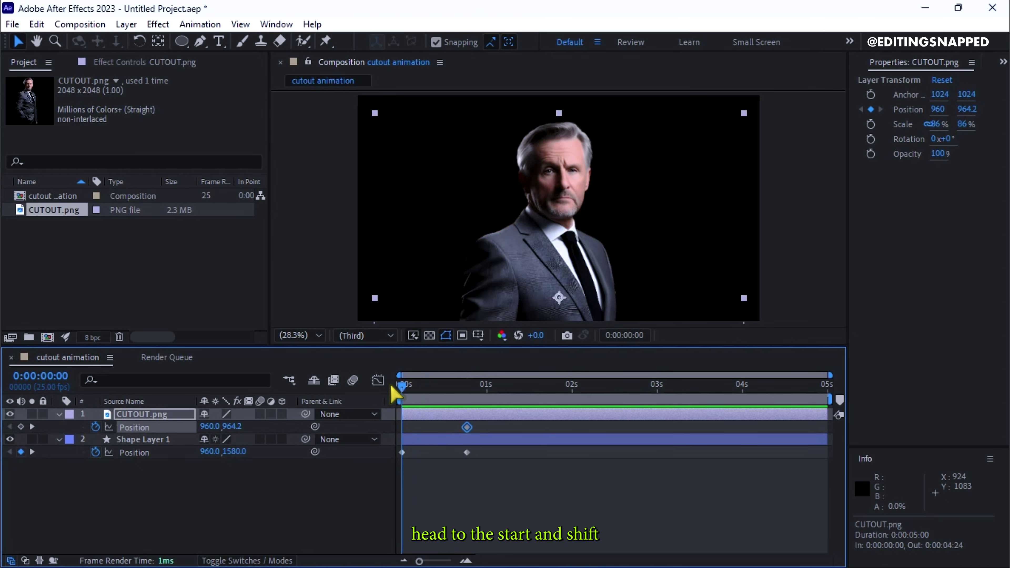
{"action": "key", "text": "shift+Down"}
{"action": "key", "text": "shift+Down"}
{"action": "key", "text": "shift+Down"}
{"action": "key", "text": "shift+Down"}
{"action": "key", "text": "shift+Down"}
{"action": "key", "text": "shift+Down"}
{"action": "key", "text": "shift+Down"}
{"action": "key", "text": "shift+Down"}
{"action": "key", "text": "shift+Down"}
{"action": "key", "text": "shift+Down"}
{"action": "key", "text": "shift+Down"}
{"action": "key", "text": "shift+Down"}
{"action": "key", "text": "shift+Down"}
{"action": "key", "text": "shift+Down"}
{"action": "key", "text": "shift+Down"}
{"action": "key", "text": "shift+Down"}
{"action": "key", "text": "shift+Down"}
{"action": "key", "text": "shift+Down"}
{"action": "key", "text": "shift+Down"}
{"action": "key", "text": "shift+Down"}
{"action": "key", "text": "shift+Down"}
{"action": "key", "text": "shift+Down"}
{"action": "key", "text": "shift+Down"}
{"action": "key", "text": "shift+Down"}
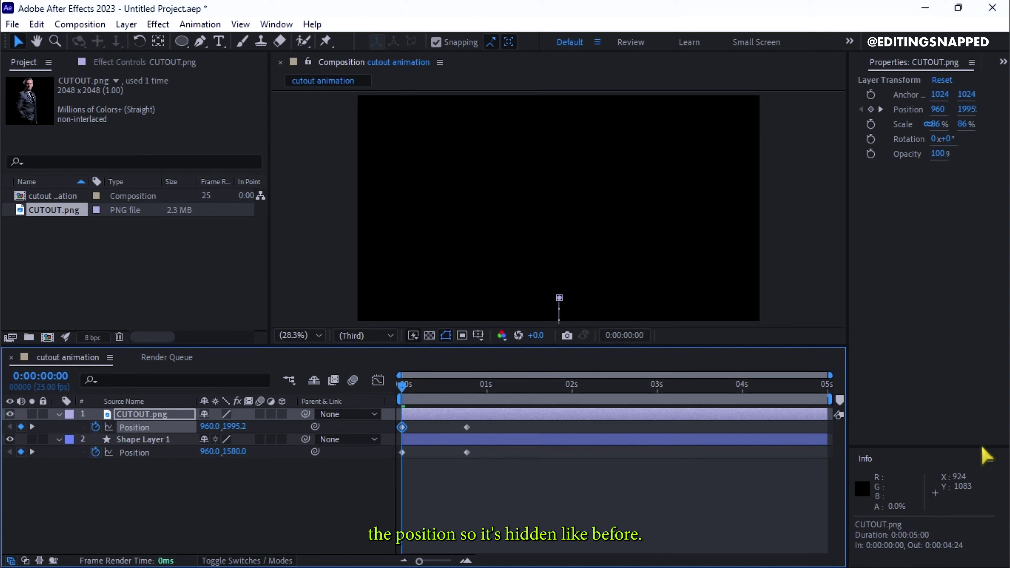
Step: Apply Easy Ease to all four position keyframes and preview the animation
{"action": "left_click_drag", "start_coordinate": [532, 498], "coordinate": [376, 424]}
{"action": "right_click", "coordinate": [466, 452]}
{"action": "mouse_move", "coordinate": [529, 442]}
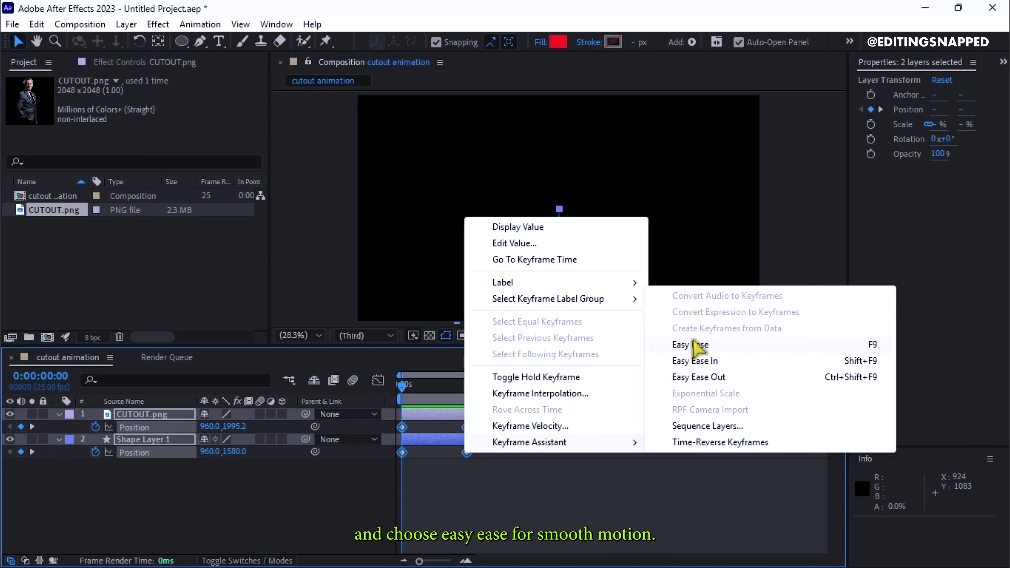
{"action": "left_click", "coordinate": [698, 349]}
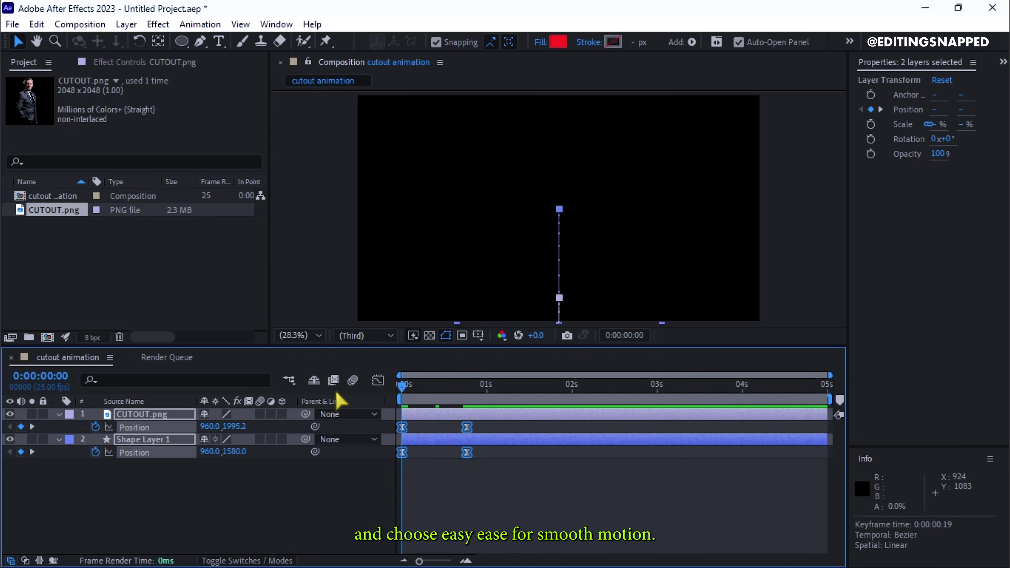
{"action": "key", "text": "space"}
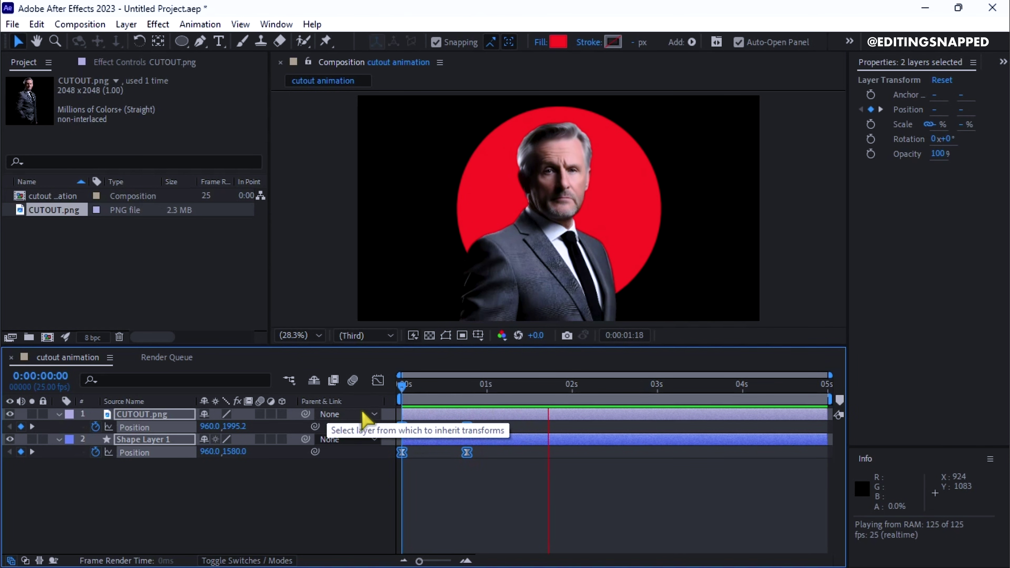
Step: Add a wiggle(1,10) expression to the red circle's Position and copy it
{"action": "key", "text": "u"}
{"action": "left_click", "coordinate": [433, 427]}
{"action": "key", "text": "p"}
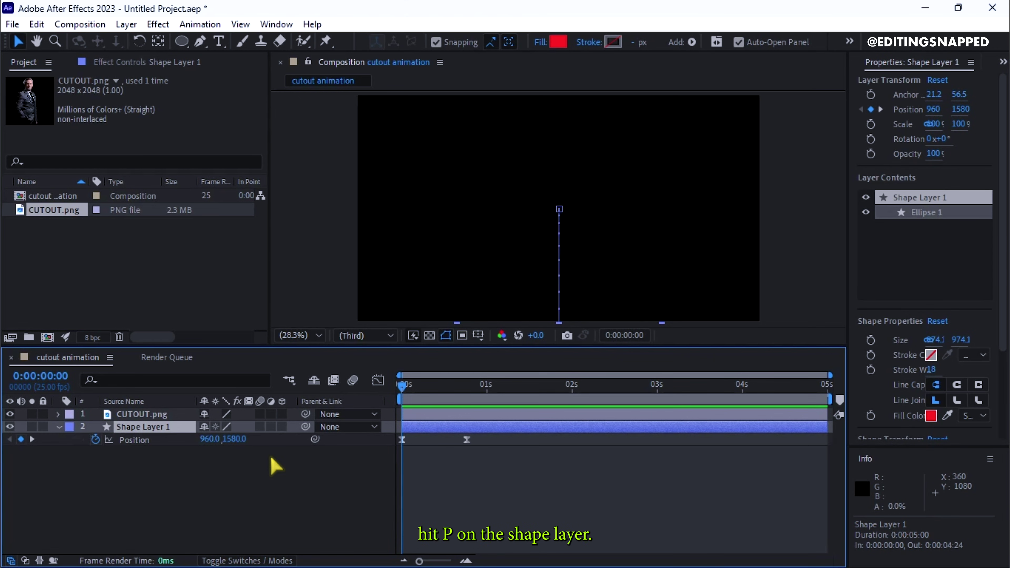
{"action": "left_click", "coordinate": [96, 439], "text": "alt"}
{"action": "type", "text": "wiggle"}
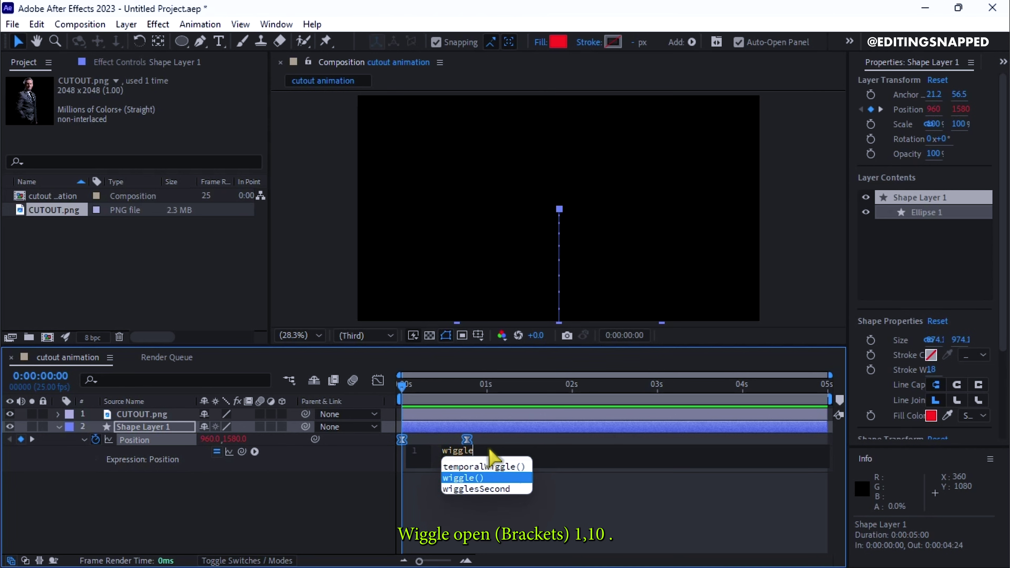
{"action": "key", "text": "Return"}
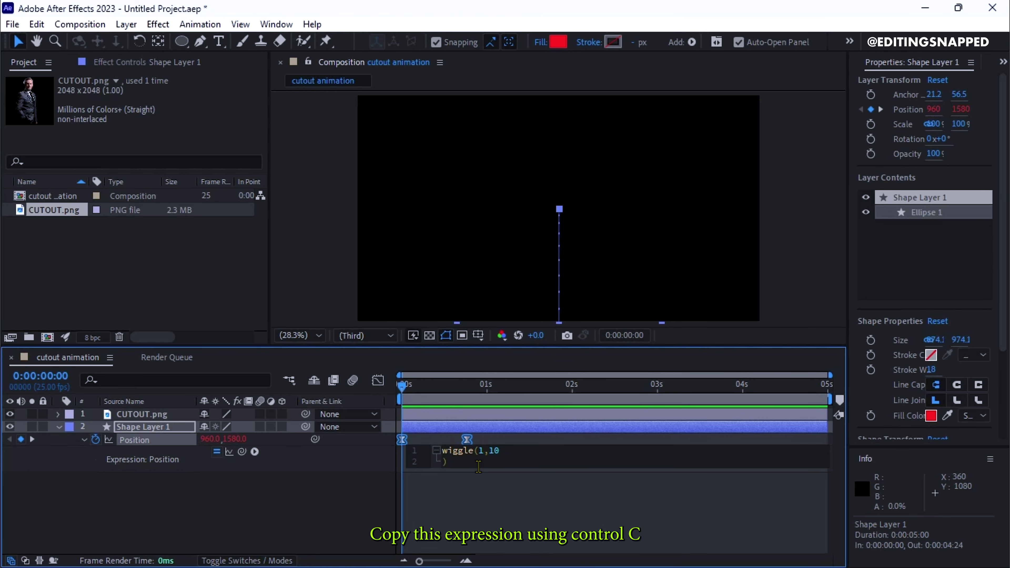
{"action": "key", "text": "ctrl+a"}
{"action": "key", "text": "ctrl+c"}
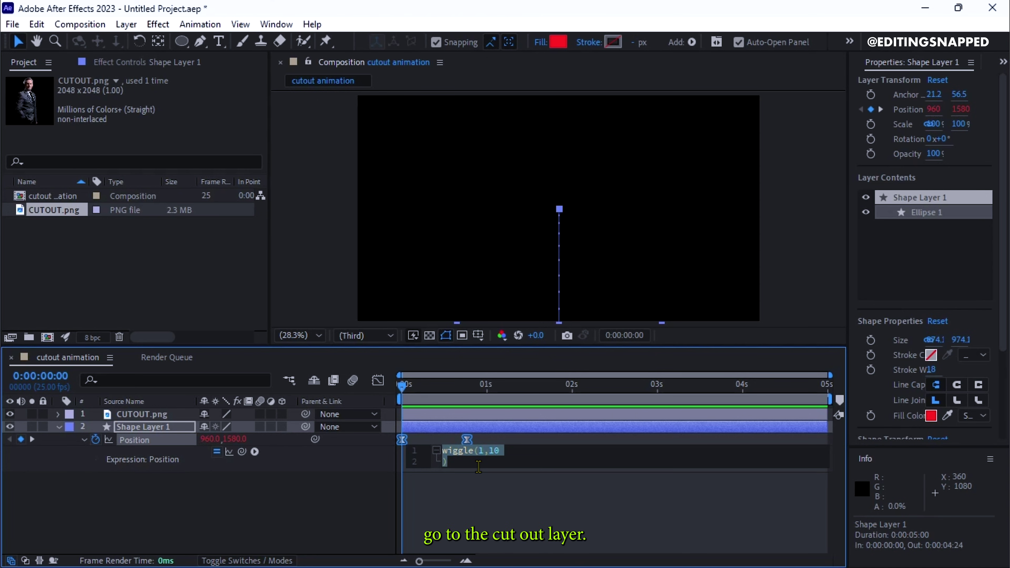
Step: Paste the wiggle(1,10) expression onto CUTOUT.png's Position
{"action": "left_click", "coordinate": [428, 415]}
{"action": "key", "text": "p"}
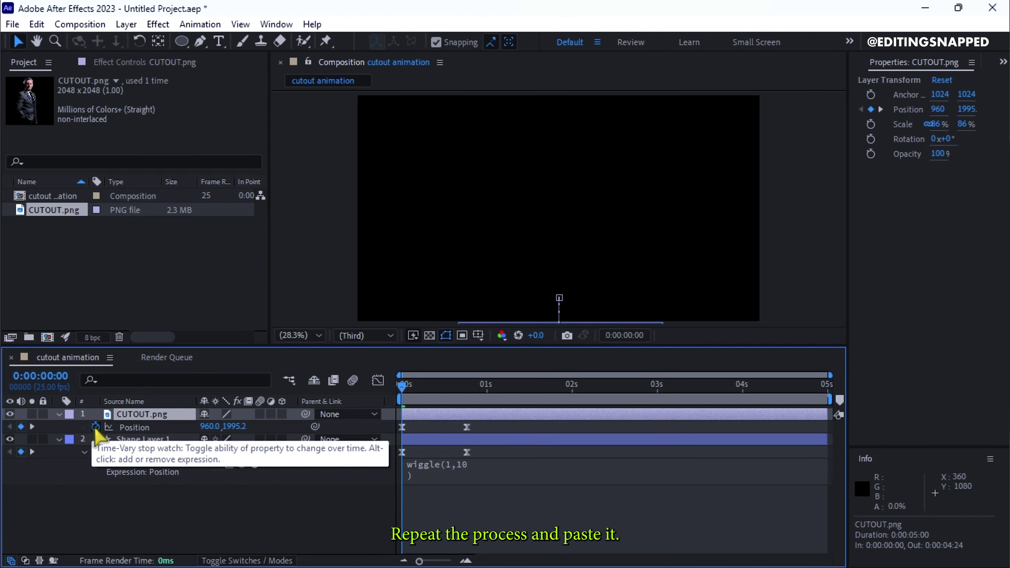
{"action": "left_click", "coordinate": [95, 426], "text": "alt"}
{"action": "key", "text": "ctrl+v"}
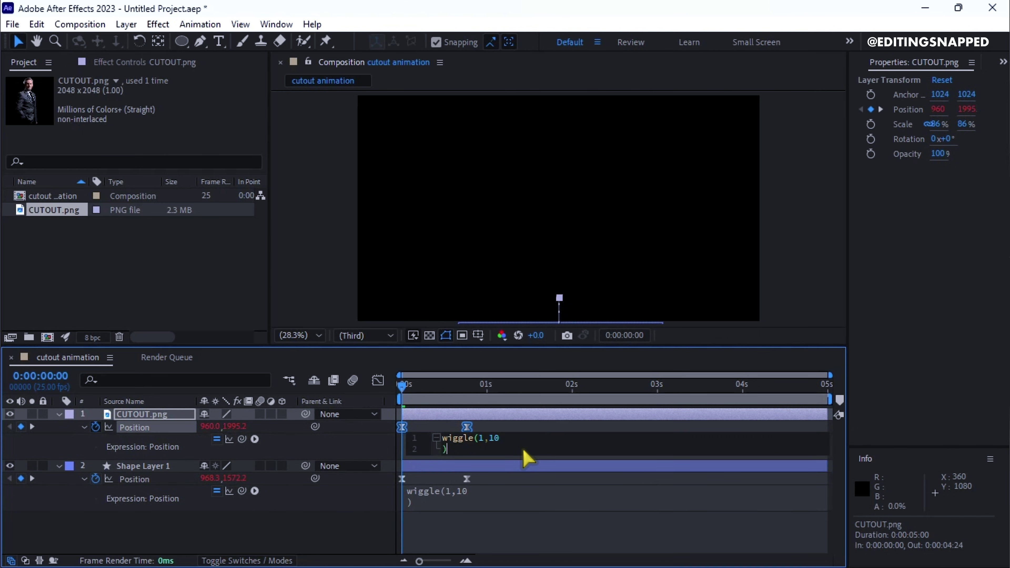
Step: Apply the Glow effect to the red circle's shape layer from Effects & Presets
{"action": "left_click", "coordinate": [525, 461]}
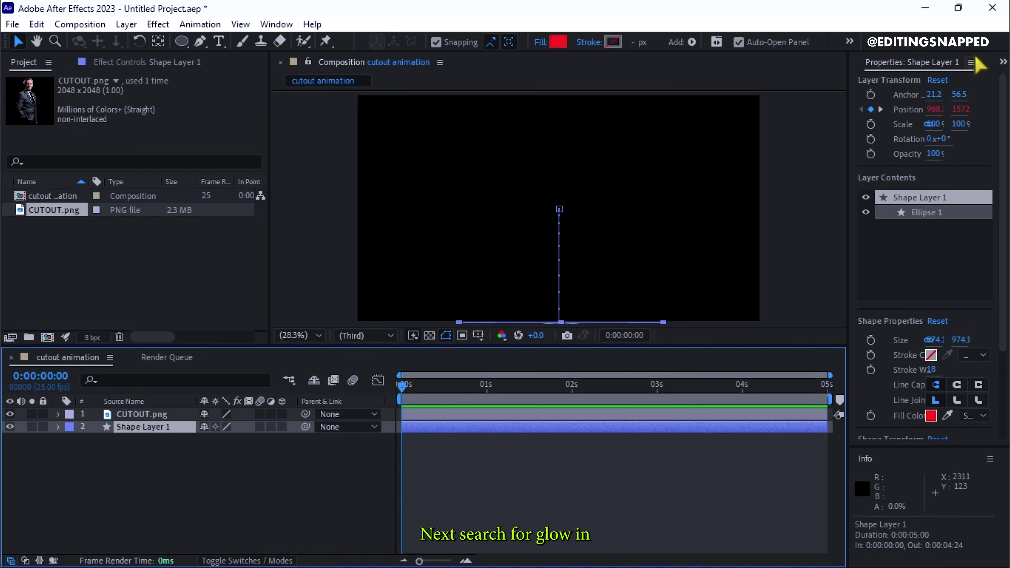
{"action": "left_click", "coordinate": [1003, 61]}
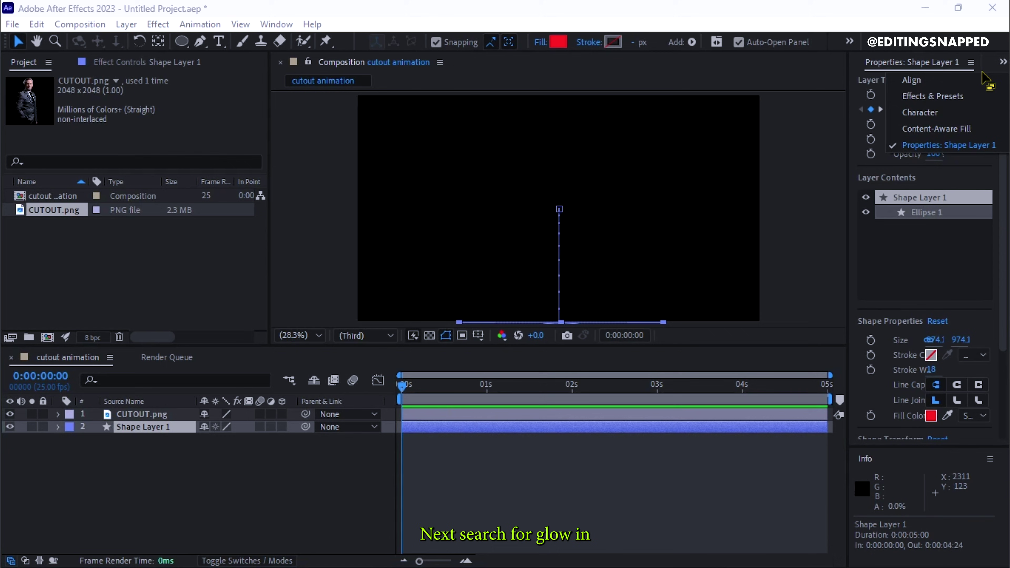
{"action": "left_click", "coordinate": [942, 96]}
{"action": "left_click", "coordinate": [918, 80]}
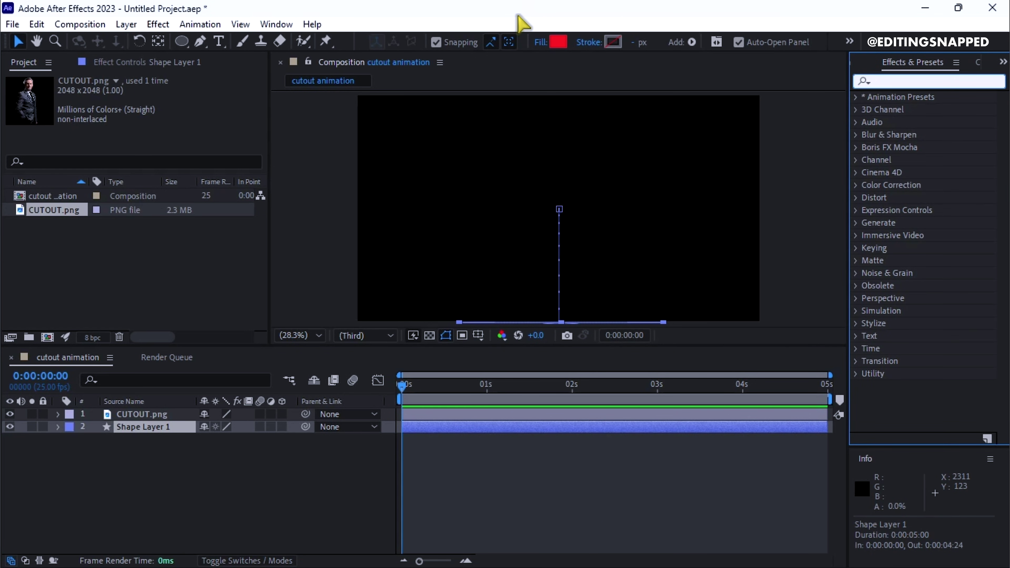
{"action": "type", "text": "glow"}
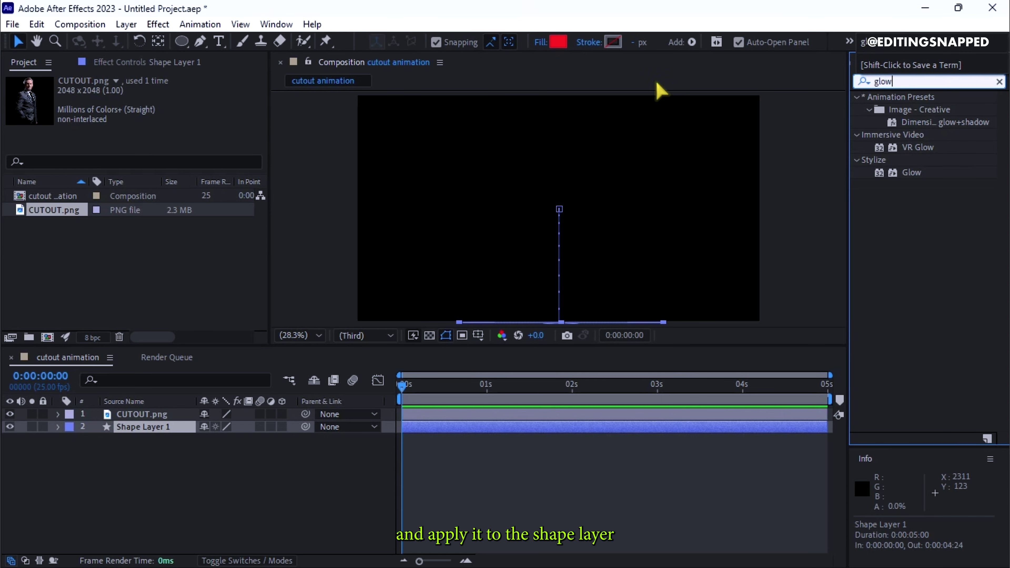
{"action": "double_click", "coordinate": [913, 173]}
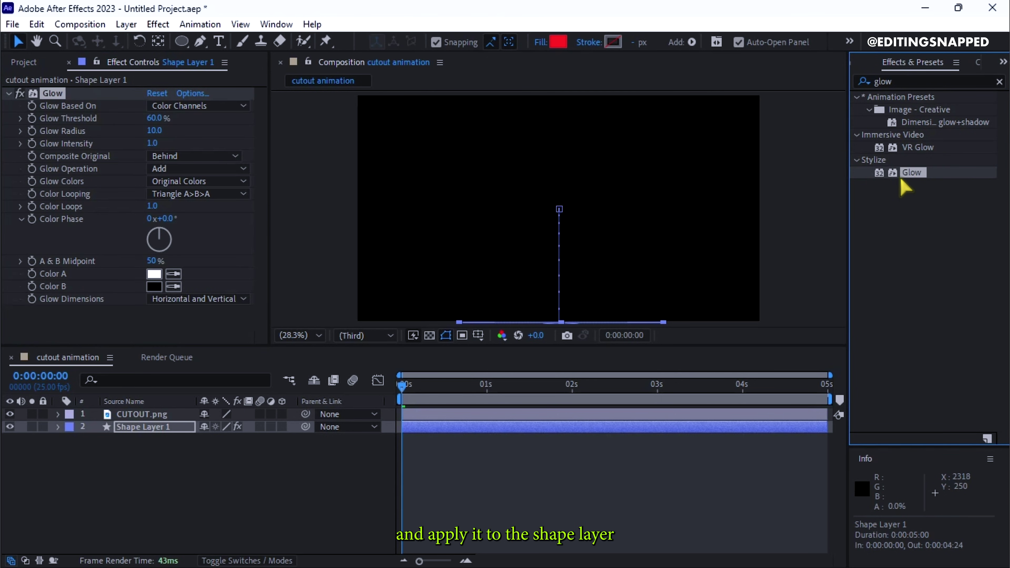
Step: Apply the Black & White effect to the CUTOUT.png portrait
{"action": "left_click", "coordinate": [513, 414]}
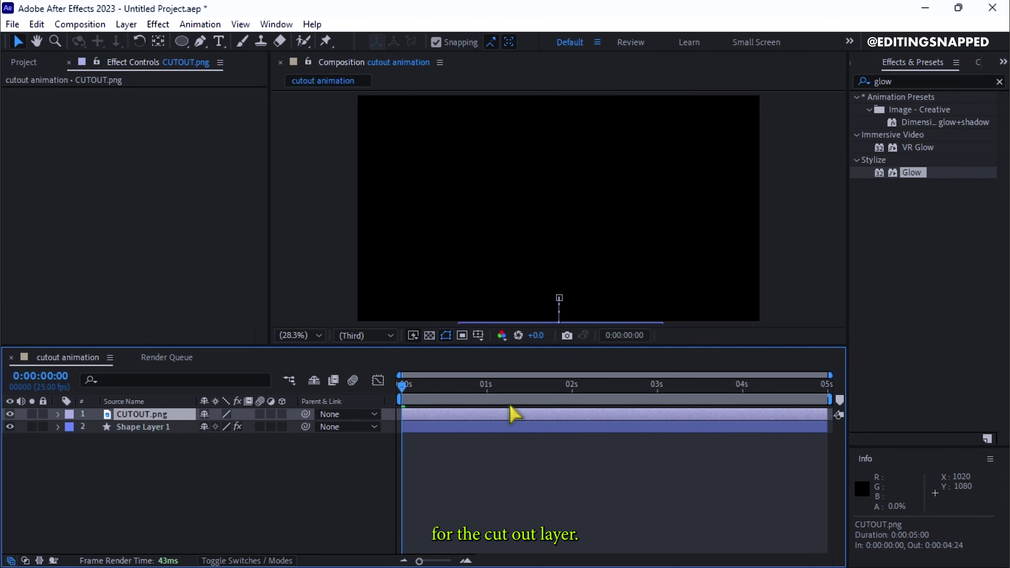
{"action": "left_click", "coordinate": [915, 80]}
{"action": "type", "text": "black"}
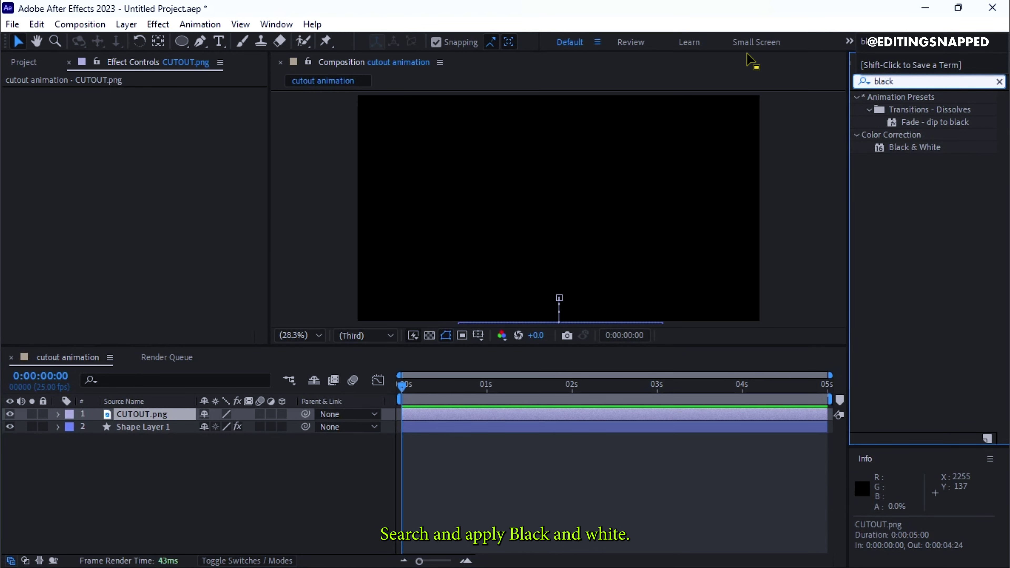
{"action": "double_click", "coordinate": [924, 148]}
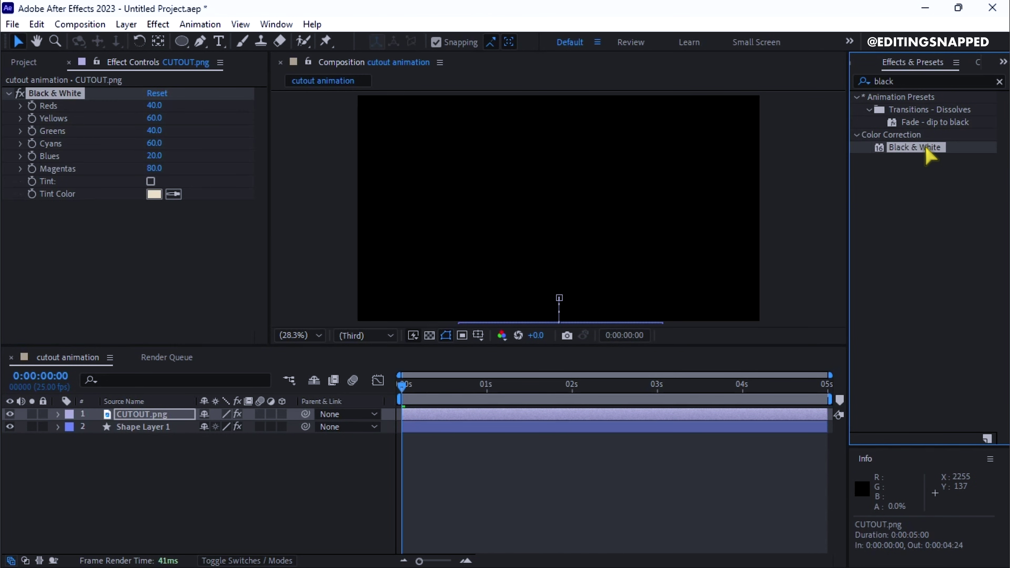
Step: Set the circle's Glow Threshold to 38.4% at 0:00:00:13 and preview the result
{"action": "left_click", "coordinate": [450, 423]}
{"action": "left_click_drag", "start_coordinate": [406, 394], "coordinate": [445, 388]}
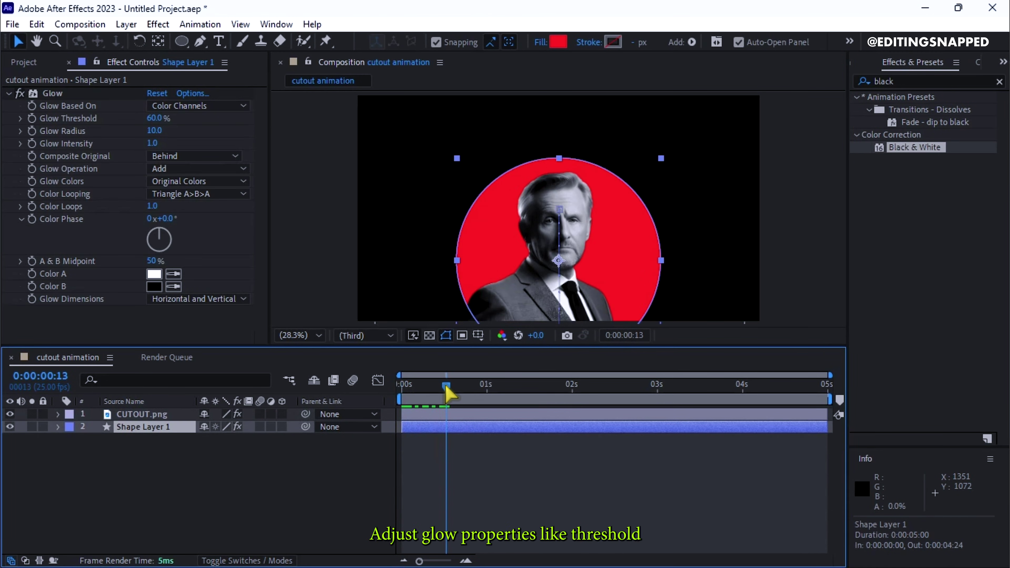
{"action": "left_click_drag", "start_coordinate": [155, 120], "coordinate": [171, 144]}
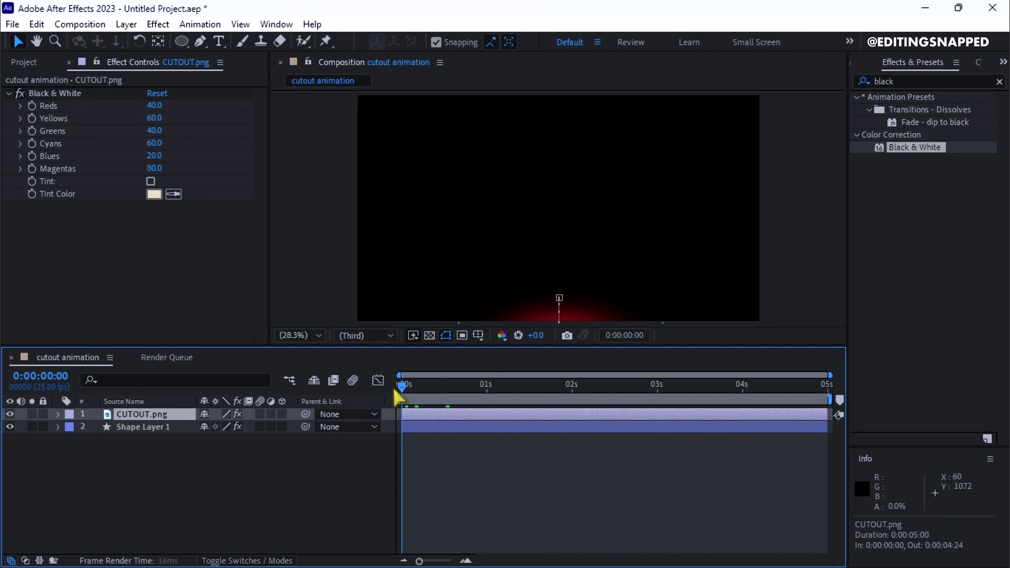
{"action": "key", "text": "space"}
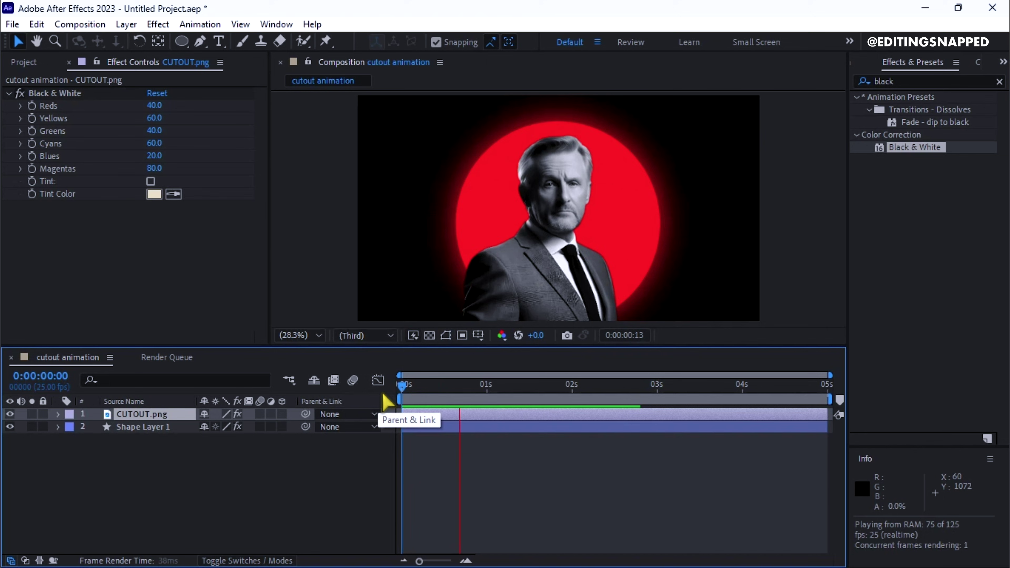
{"action": "key", "text": "space"}
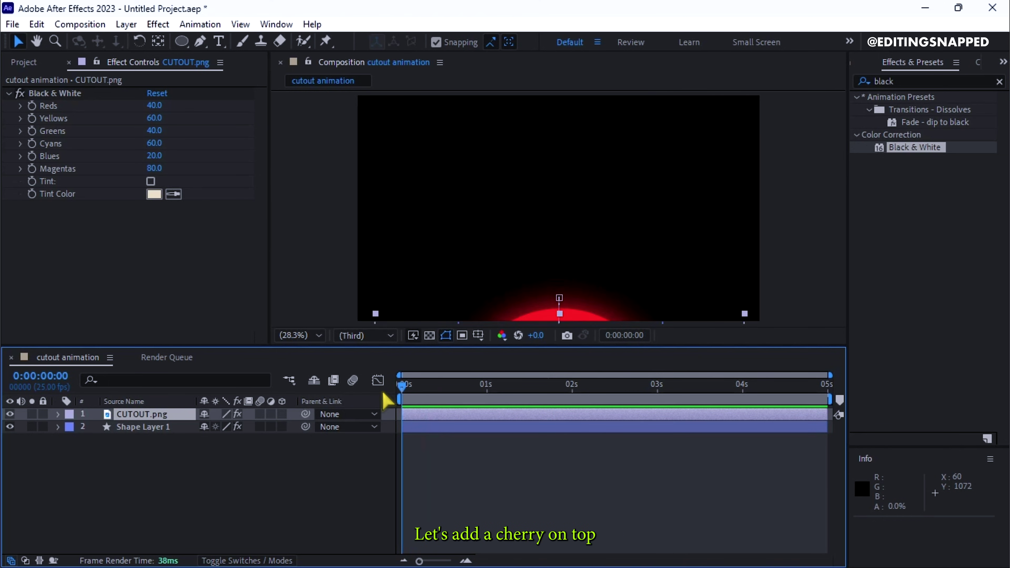
Step: Add a new shape layer at the bottom of the stack and apply the Sunburst preset
{"action": "right_click", "coordinate": [190, 463]}
{"action": "mouse_move", "coordinate": [216, 279]}
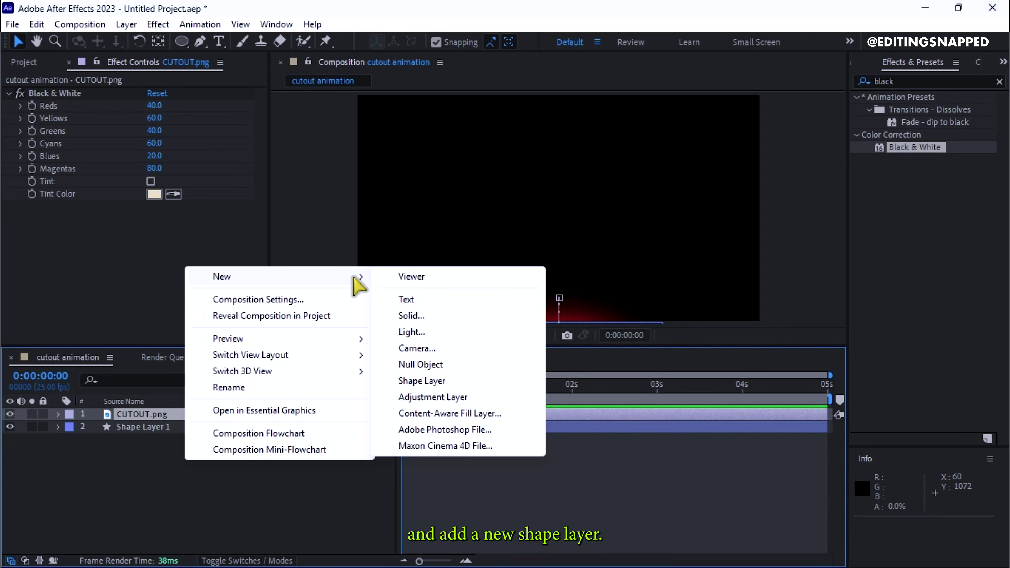
{"action": "left_click", "coordinate": [422, 381]}
{"action": "left_click_drag", "start_coordinate": [147, 414], "coordinate": [150, 449]}
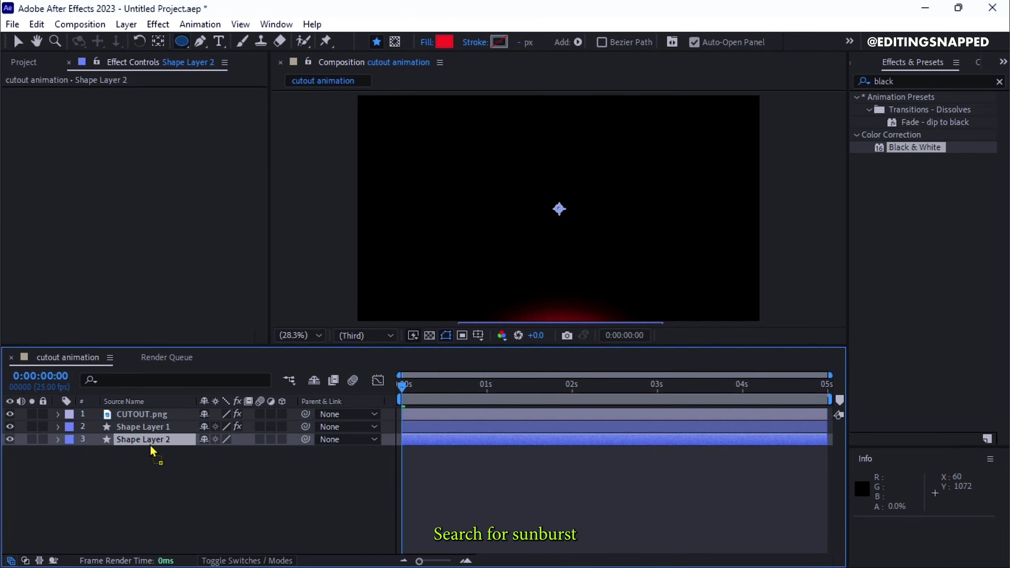
{"action": "double_click", "coordinate": [883, 81]}
{"action": "type", "text": "sunburst"}
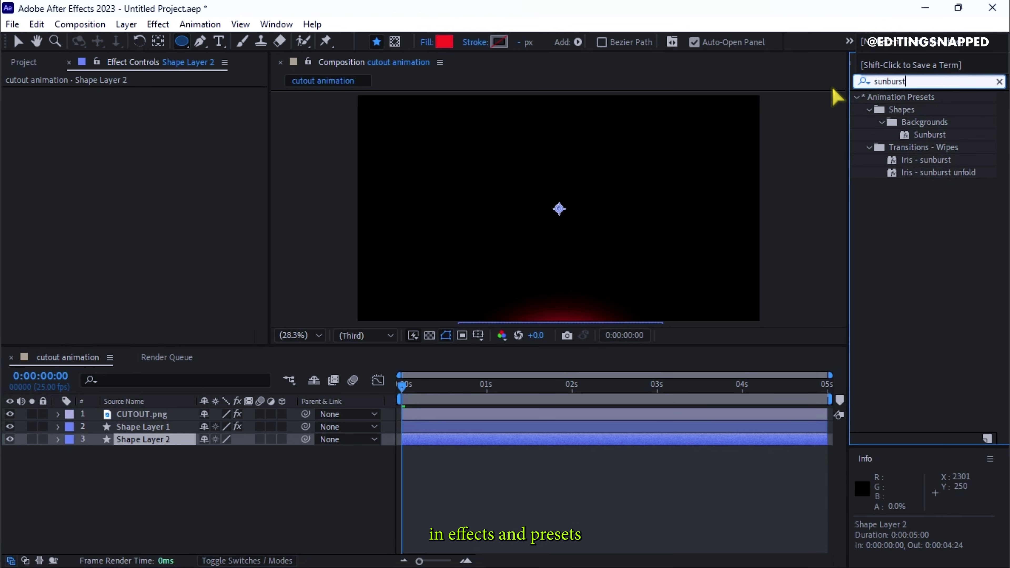
{"action": "left_click_drag", "start_coordinate": [926, 135], "coordinate": [399, 445]}
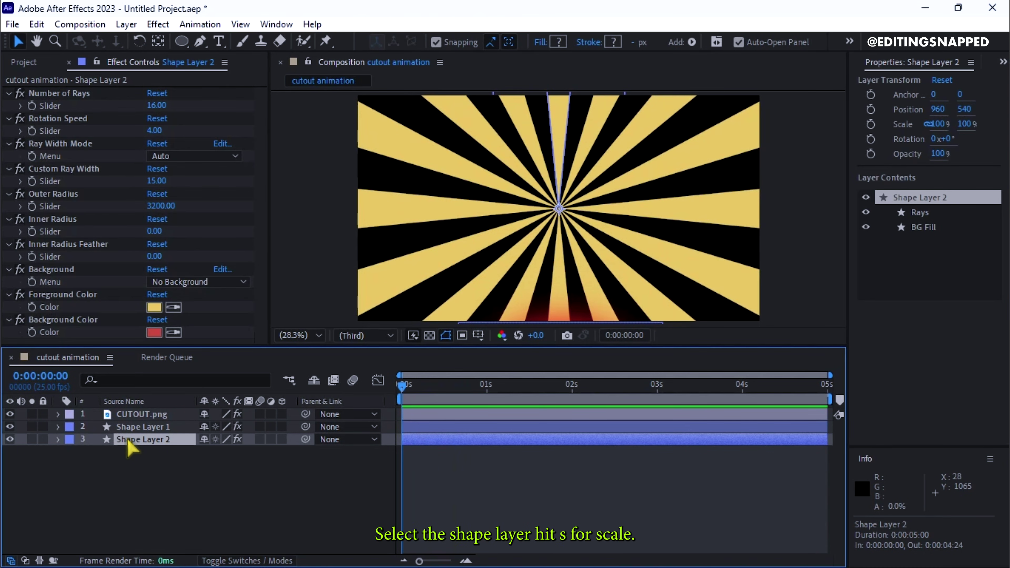
Step: Keyframe the sunburst's Scale from 0% to 100%, shifting the keys later in time
{"action": "key", "text": "s"}
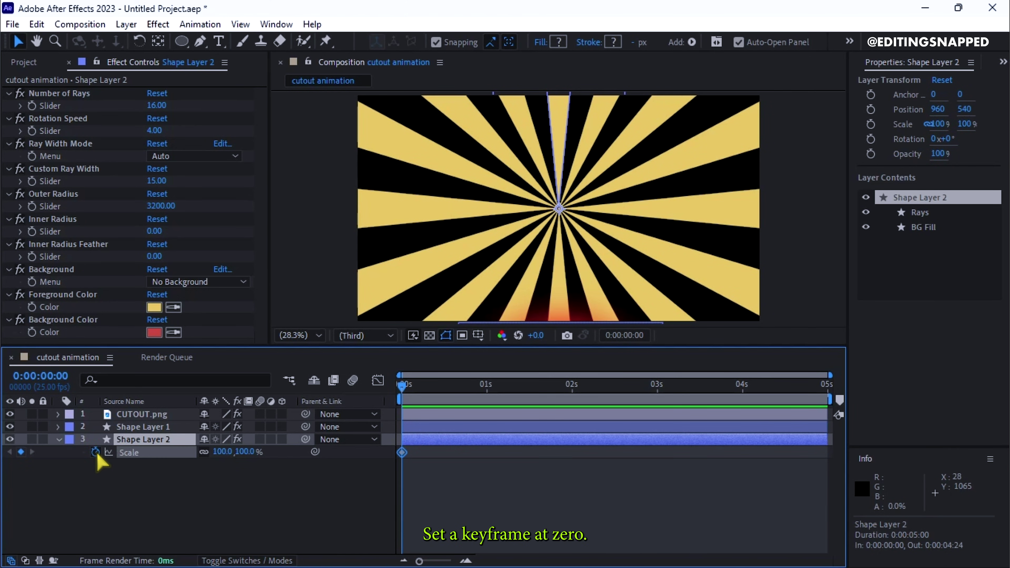
{"action": "left_click", "coordinate": [95, 452]}
{"action": "left_click", "coordinate": [222, 451]}
{"action": "type", "text": "0"}
{"action": "key", "text": "Return"}
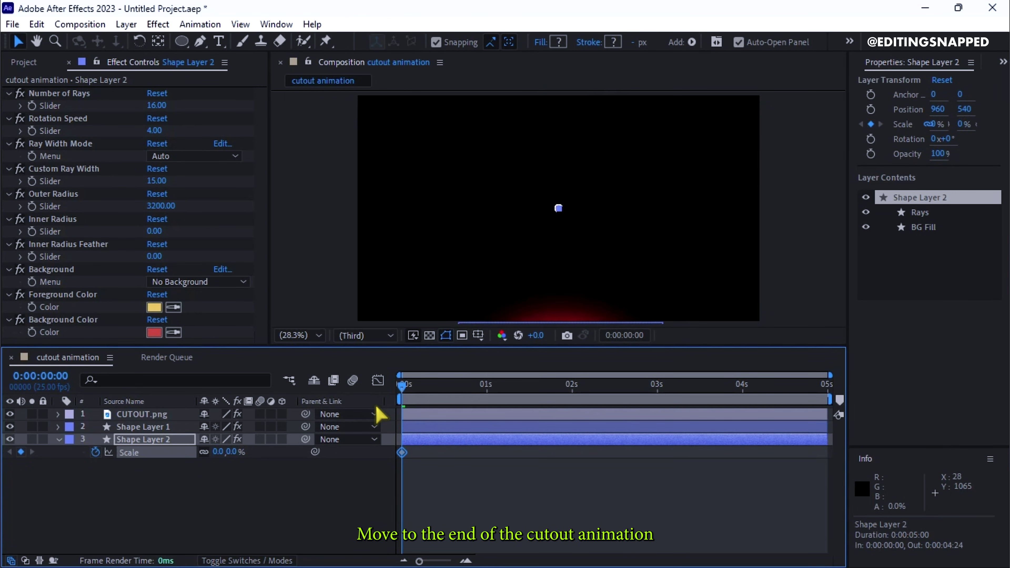
{"action": "left_click_drag", "start_coordinate": [407, 395], "coordinate": [484, 395]}
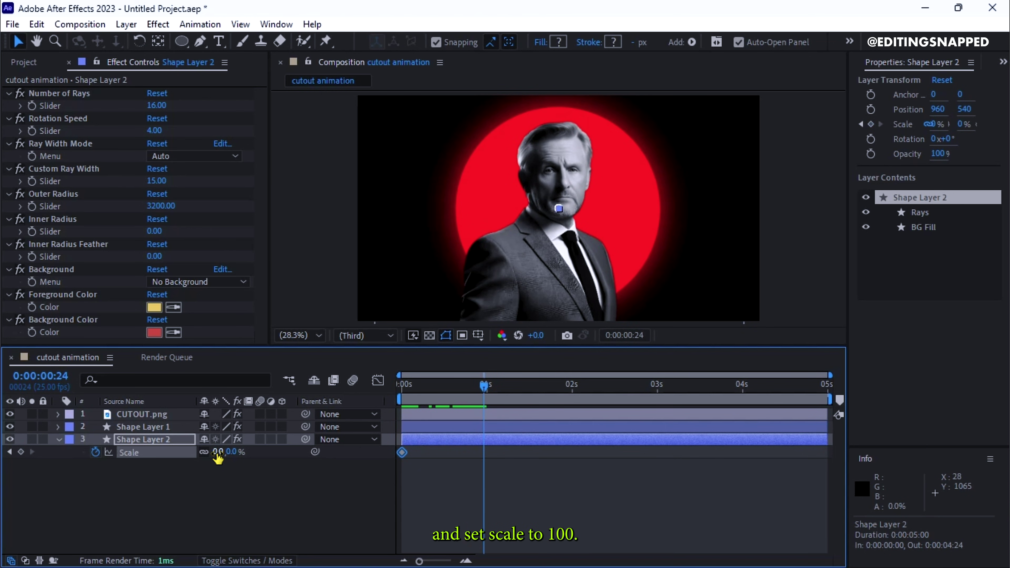
{"action": "type", "text": "100"}
{"action": "key", "text": "Return"}
{"action": "left_click_drag", "start_coordinate": [484, 453], "coordinate": [560, 457]}
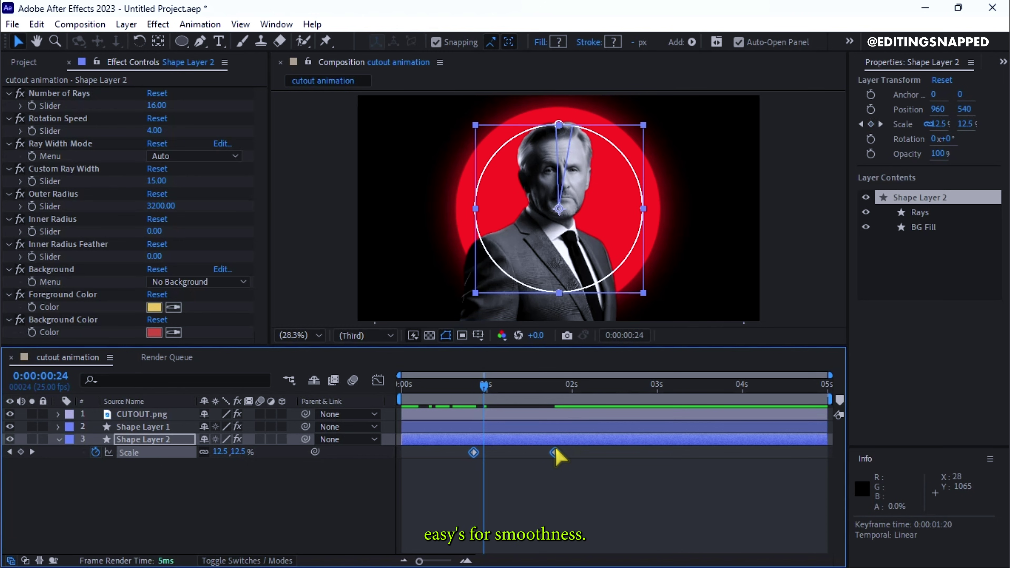
Step: Apply Easy Ease to both sunburst Scale keyframes
{"action": "left_click_drag", "start_coordinate": [621, 481], "coordinate": [444, 446]}
{"action": "right_click", "coordinate": [555, 453]}
{"action": "mouse_move", "coordinate": [603, 439]}
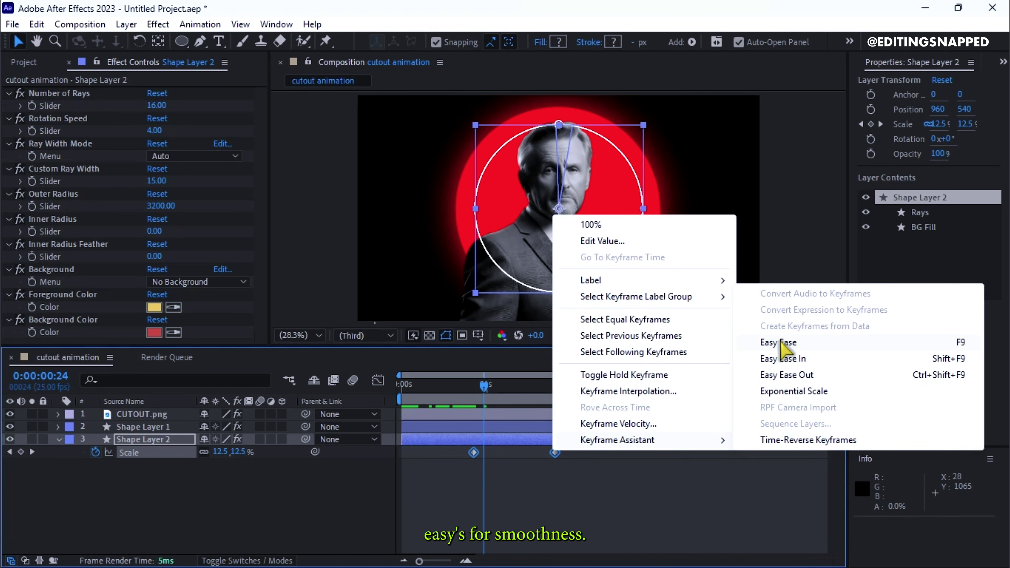
{"action": "left_click", "coordinate": [781, 345]}
{"action": "left_click", "coordinate": [401, 397]}
{"action": "key", "text": "space"}
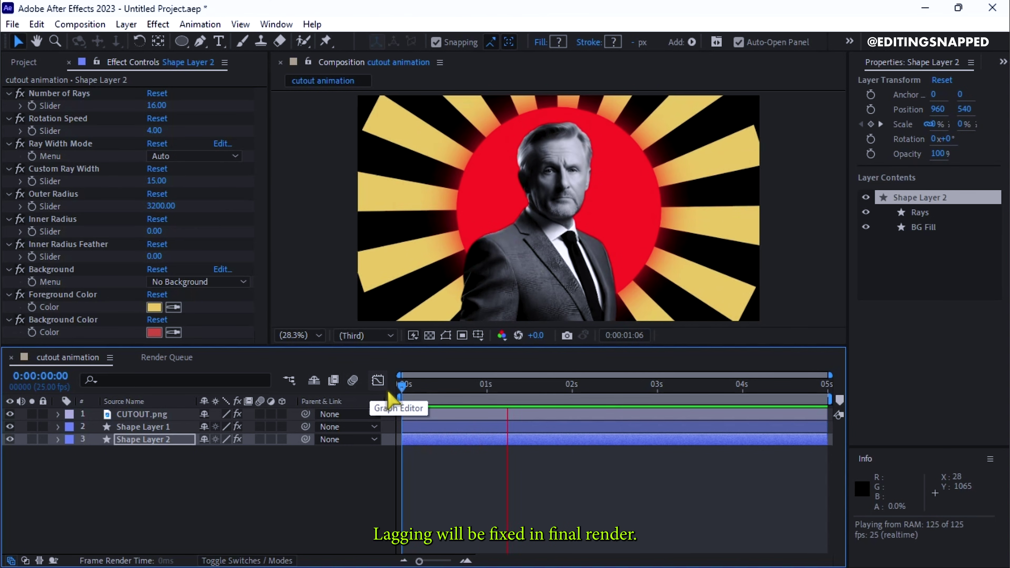
{"action": "key", "text": "u"}
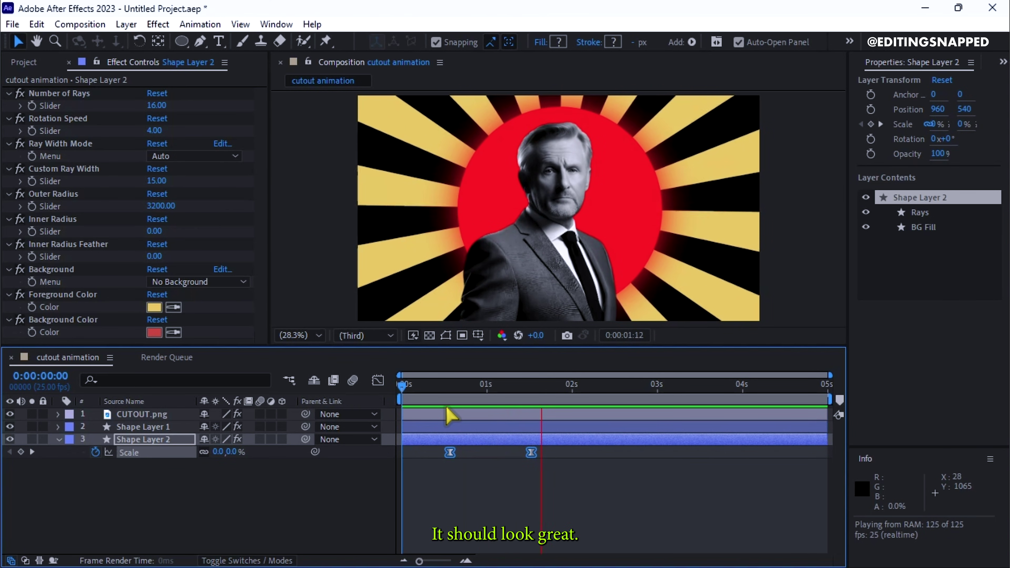